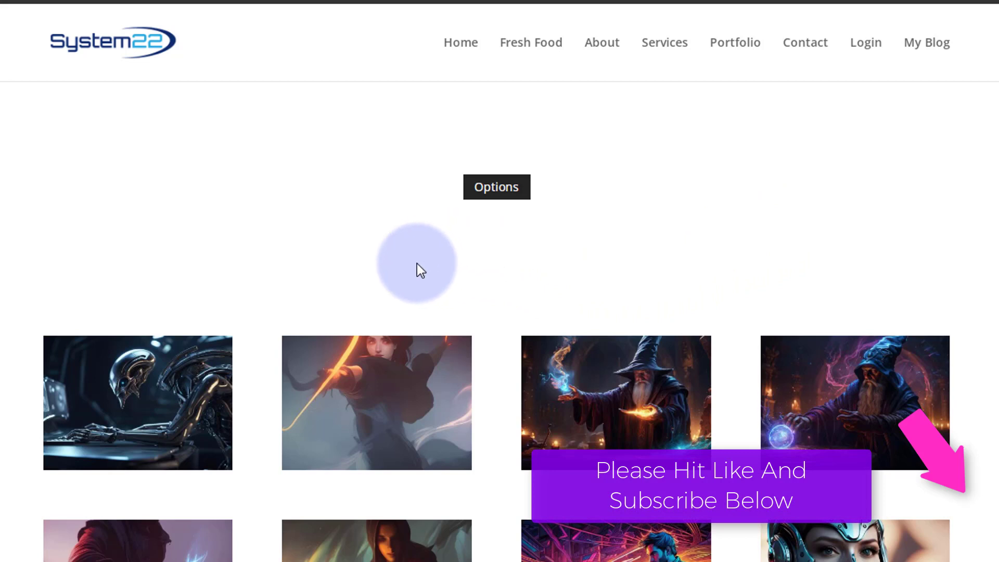
- Preview the Options button expanding into the menu bar and collapsing, then move the code editor aside
{"action": "left_click", "coordinate": [496, 187]}
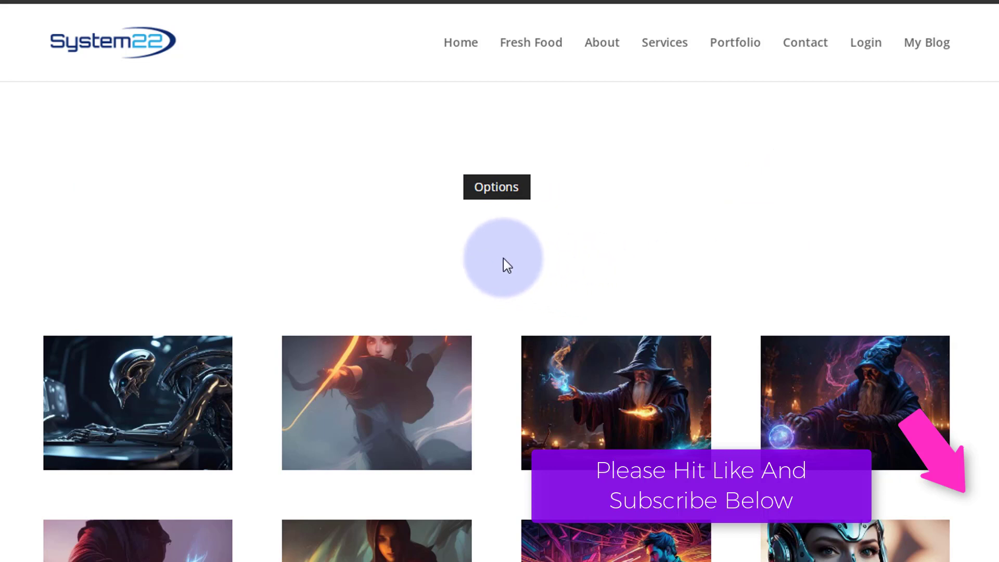
{"action": "left_click", "coordinate": [498, 188]}
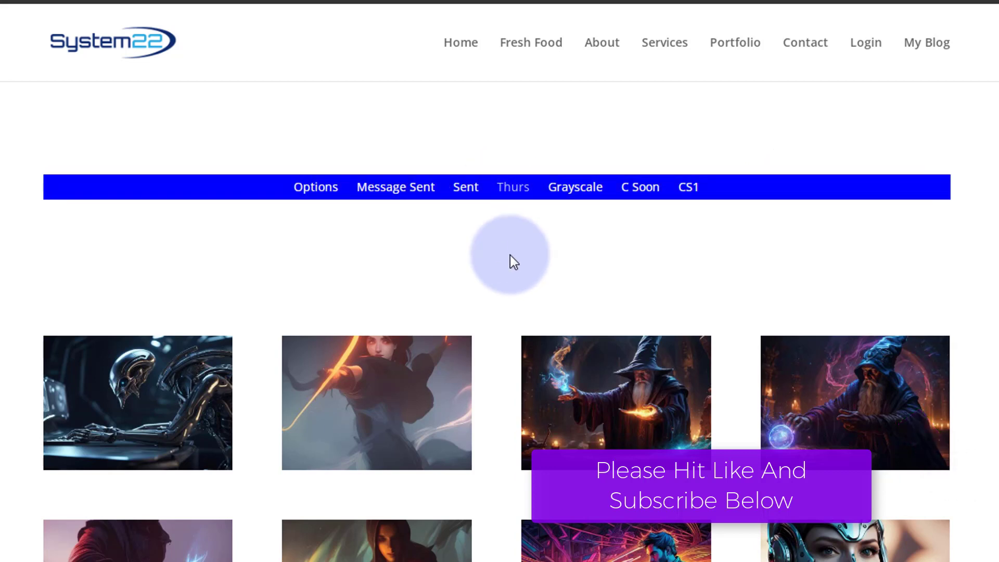
{"action": "left_click", "coordinate": [770, 182]}
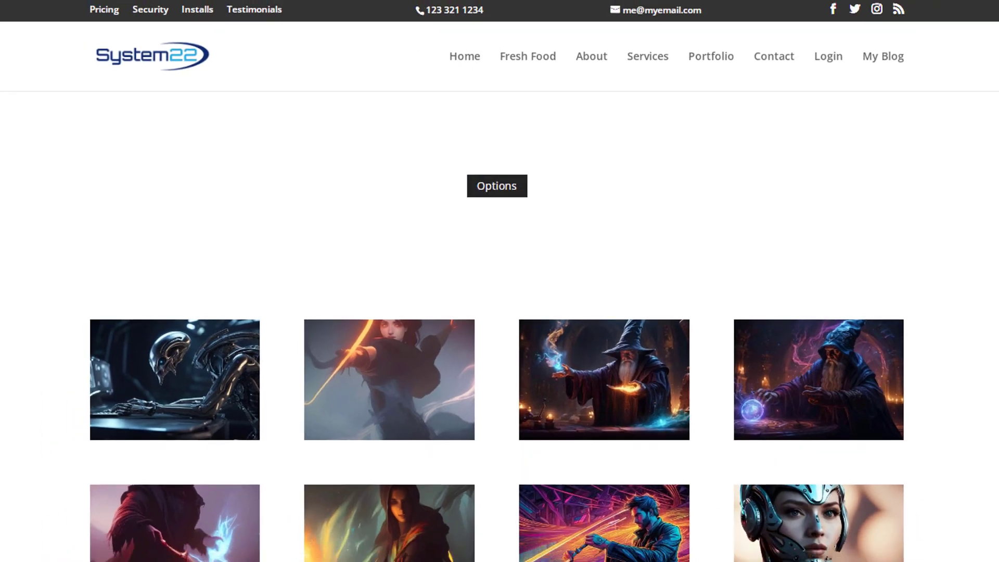
{"action": "key", "text": "alt+Tab"}
{"action": "left_click_drag", "start_coordinate": [385, 139], "coordinate": [1, 110]}
{"action": "key", "text": "alt+Tab"}
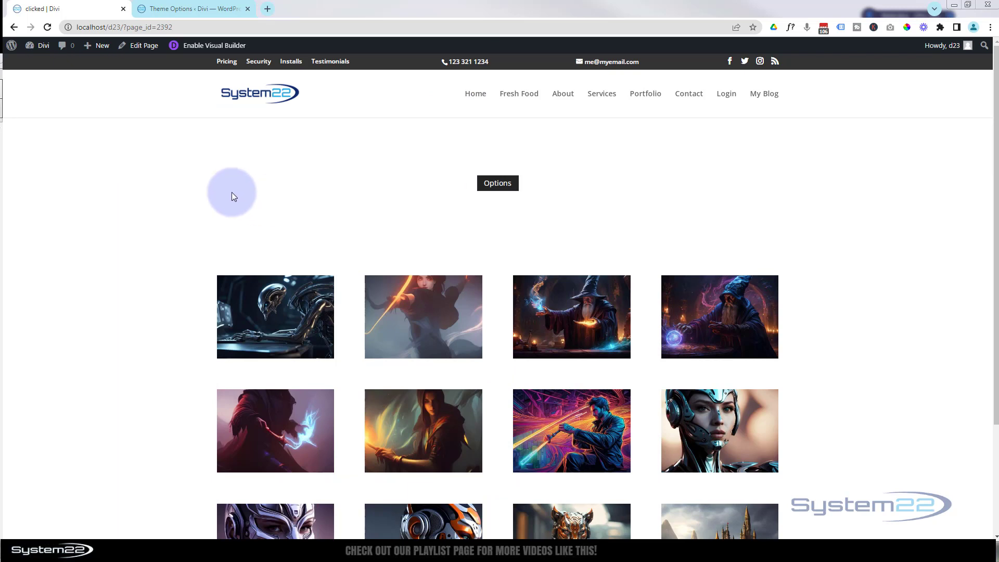
- Enable the Visual Builder and select the section holding the Options button
{"action": "left_click", "coordinate": [203, 47]}
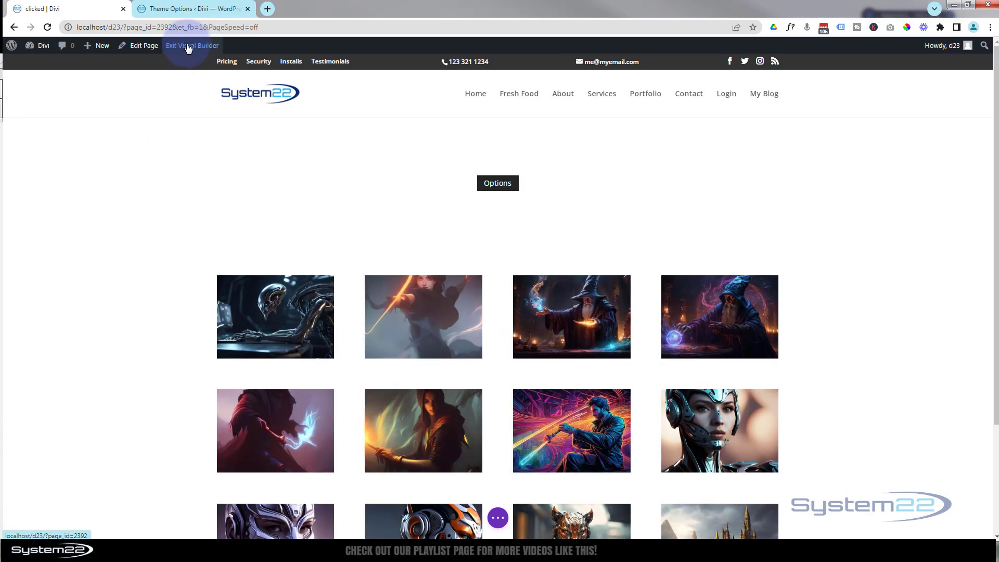
{"action": "mouse_move", "coordinate": [494, 195]}
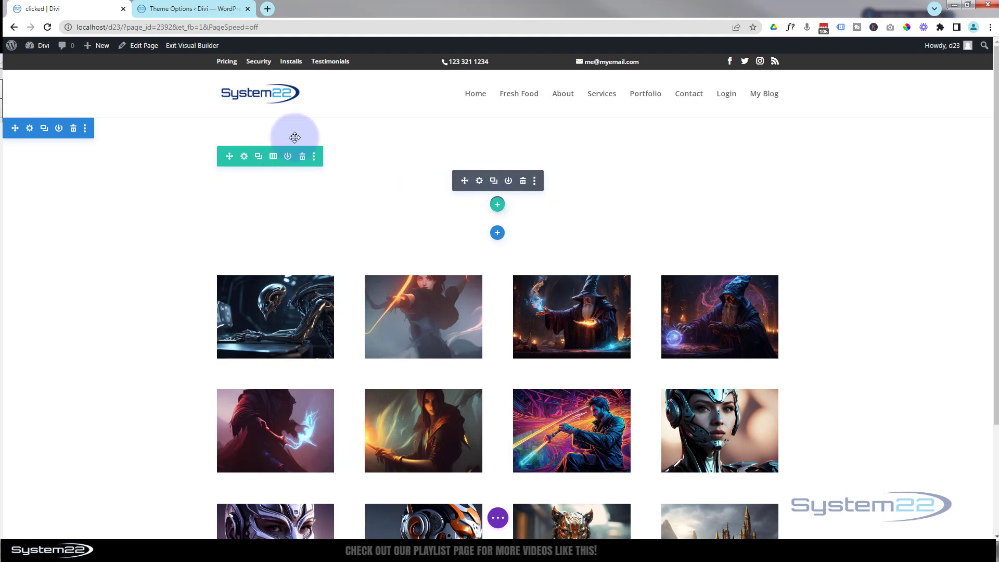
{"action": "left_click", "coordinate": [333, 130]}
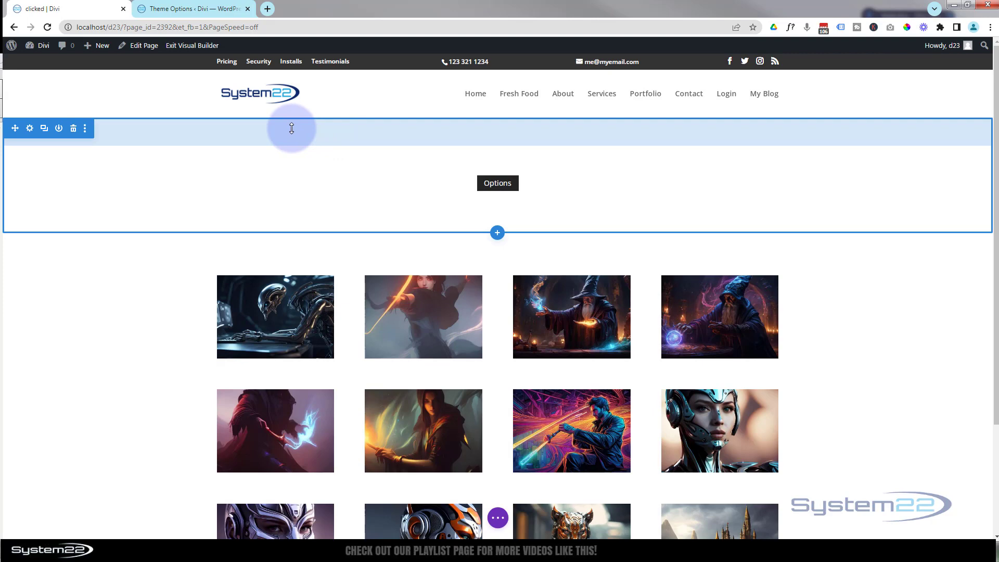
- Open the WordPress dashboard in a new tab and go to Appearance > Menus
{"action": "mouse_move", "coordinate": [36, 46]}
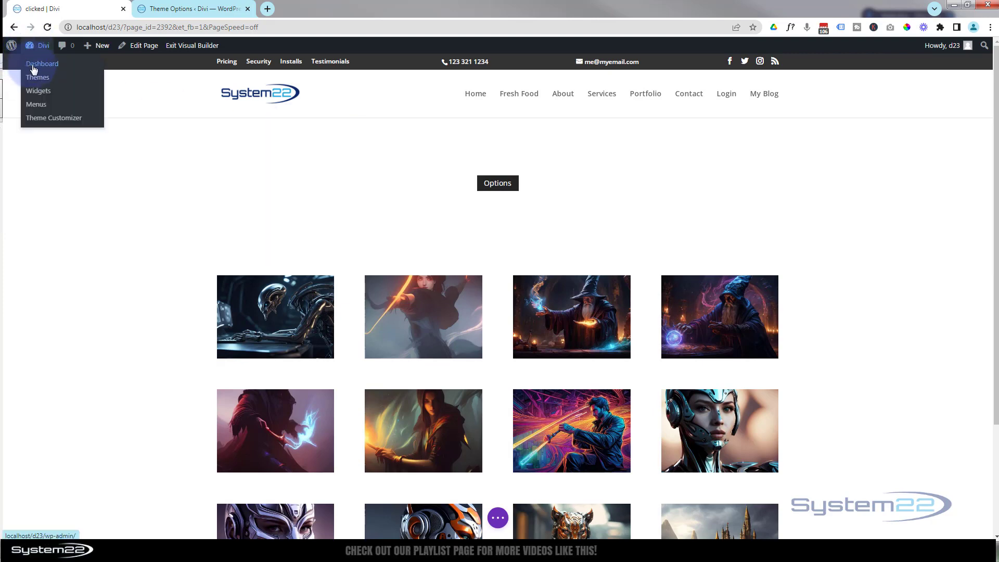
{"action": "middle_click", "coordinate": [33, 68]}
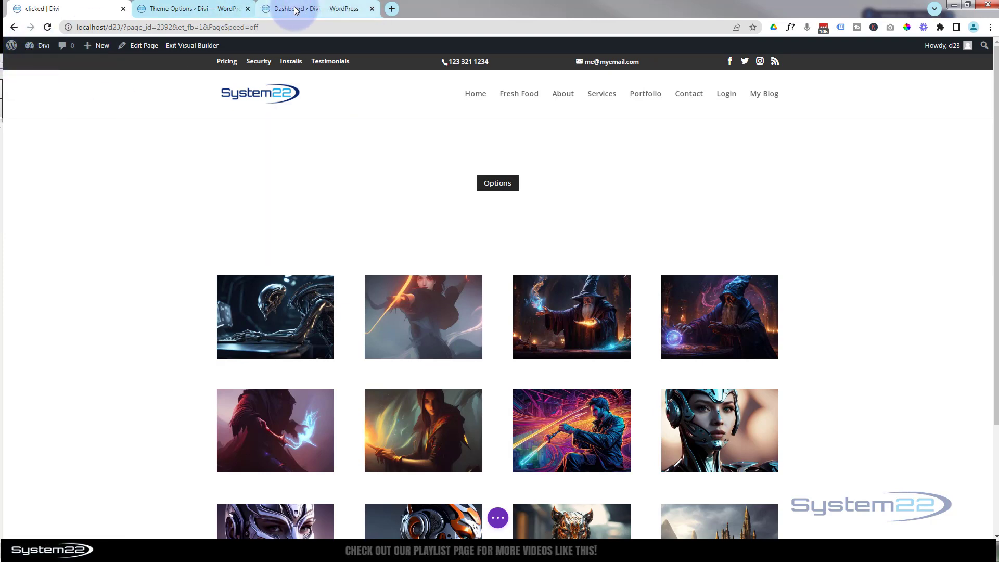
{"action": "left_click", "coordinate": [294, 9]}
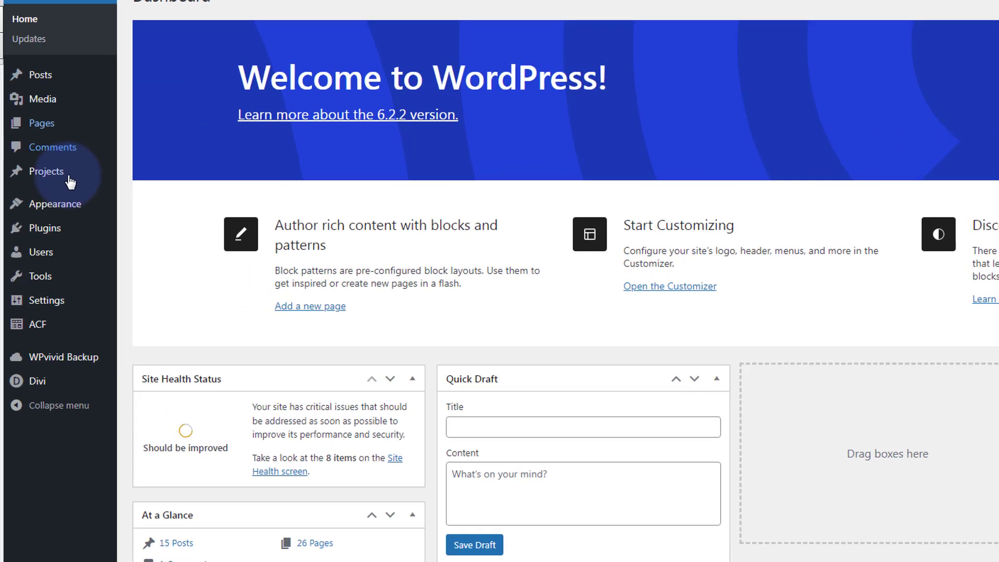
{"action": "mouse_move", "coordinate": [50, 228]}
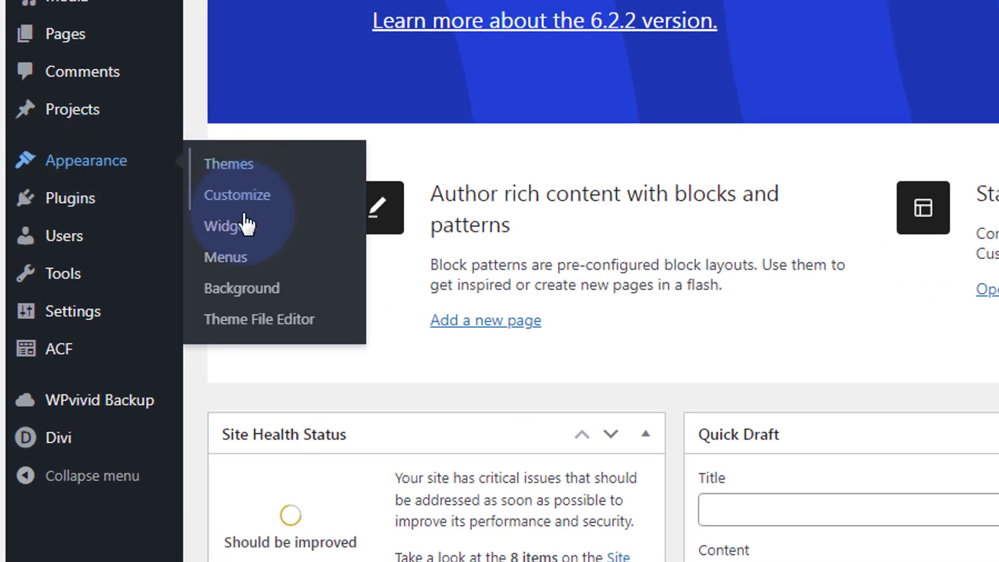
{"action": "left_click", "coordinate": [242, 263]}
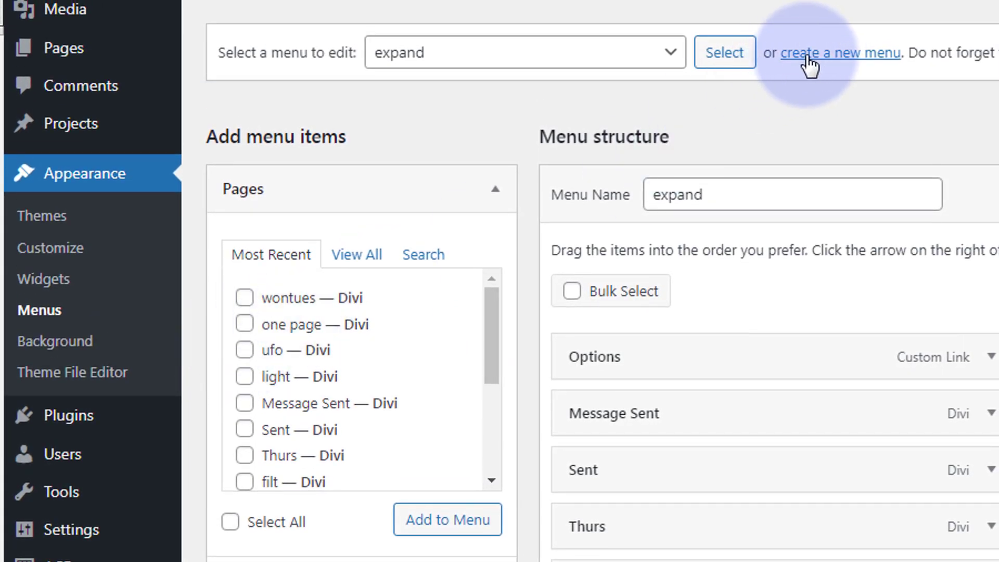
- Create a new blank menu named 'Expanding Menu'
{"action": "left_click", "coordinate": [870, 56]}
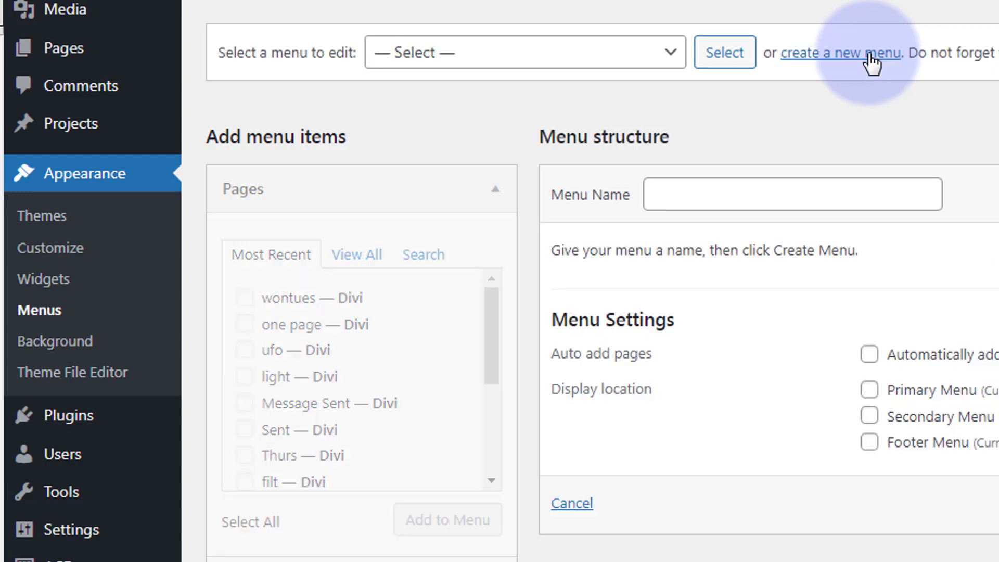
{"action": "left_click", "coordinate": [745, 193]}
{"action": "type", "text": "Expanding Menu"}
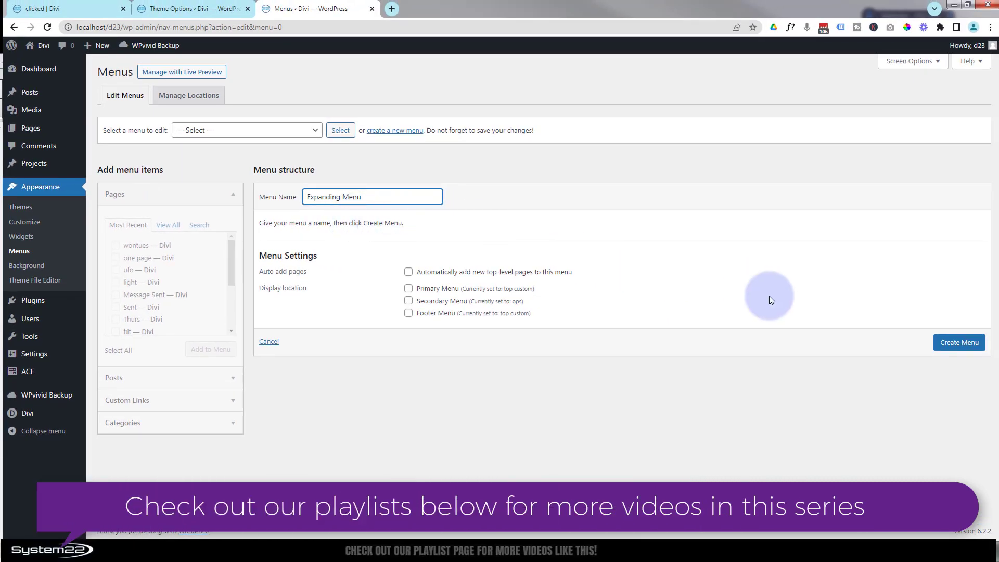
{"action": "left_click", "coordinate": [948, 344]}
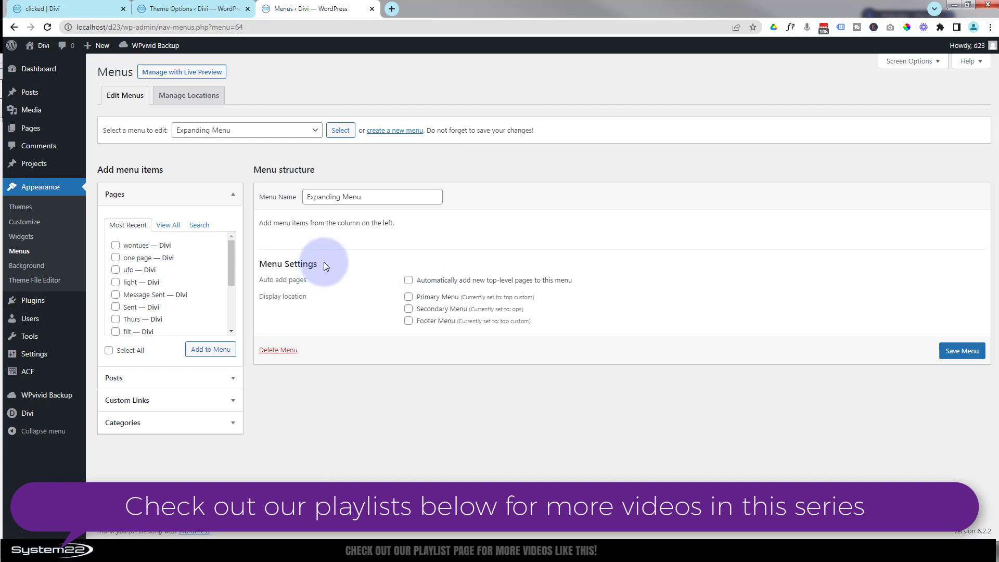
- Add a custom link with URL # and link text 'Options' to the menu
{"action": "left_click", "coordinate": [235, 198]}
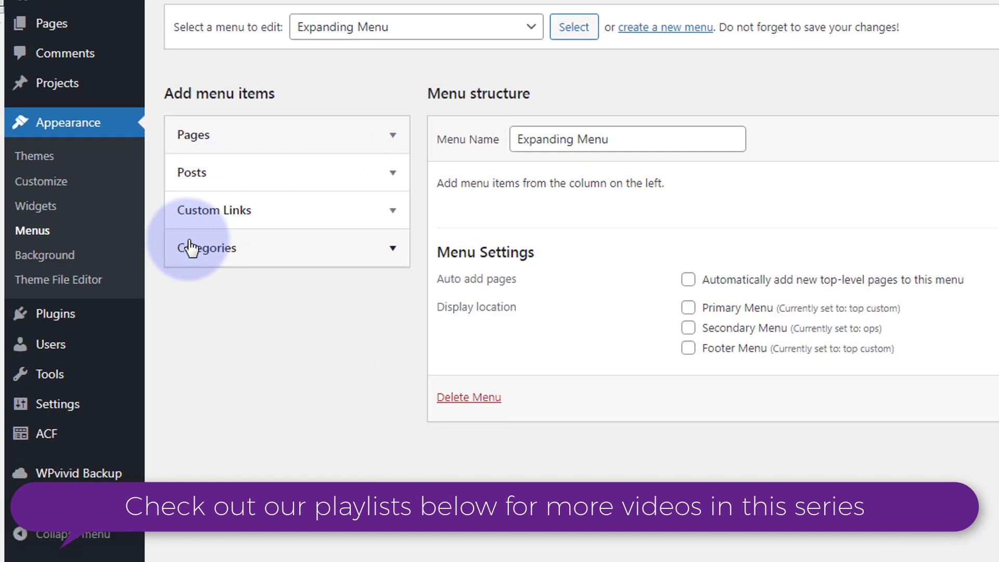
{"action": "left_click", "coordinate": [323, 204]}
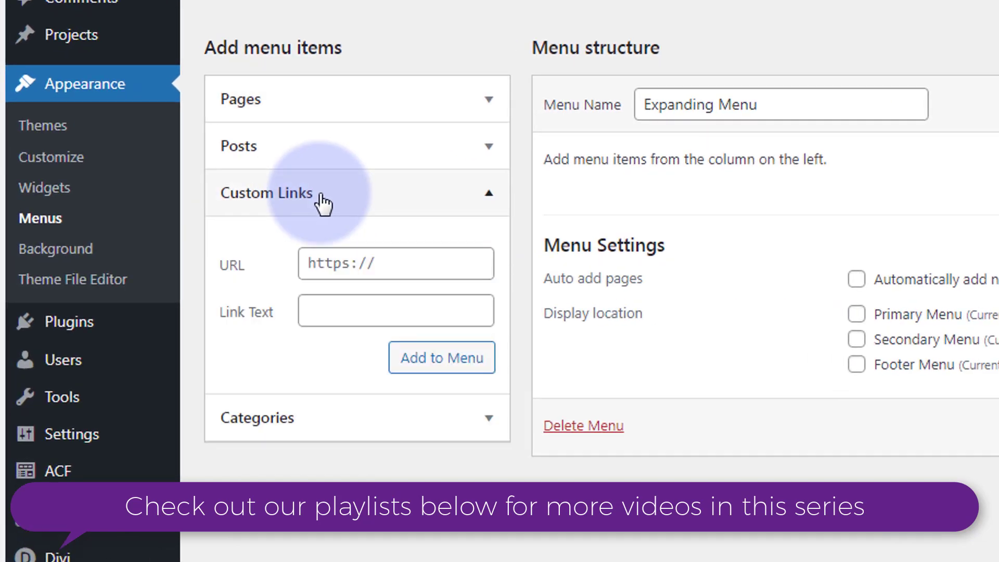
{"action": "left_click", "coordinate": [319, 261]}
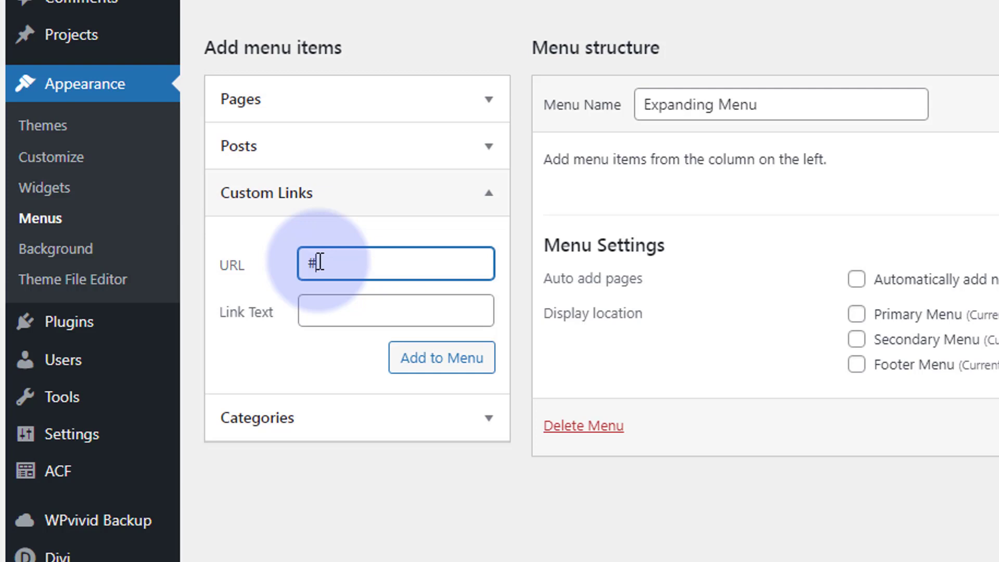
{"action": "left_click", "coordinate": [332, 309]}
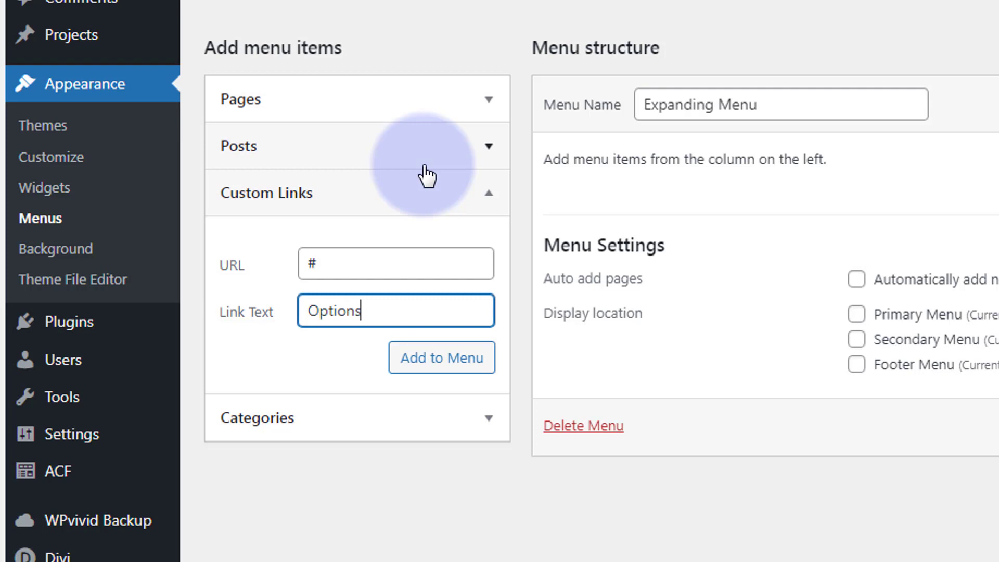
{"action": "left_click", "coordinate": [430, 368]}
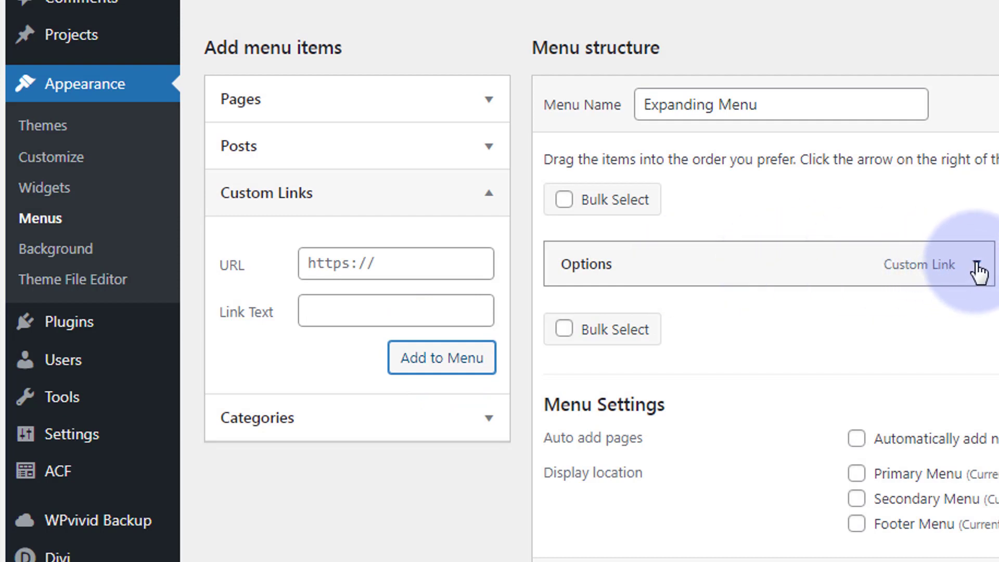
- Clear the Options item's URL in its settings and show the recent pages list
{"action": "left_click", "coordinate": [977, 266]}
{"action": "double_click", "coordinate": [572, 337]}
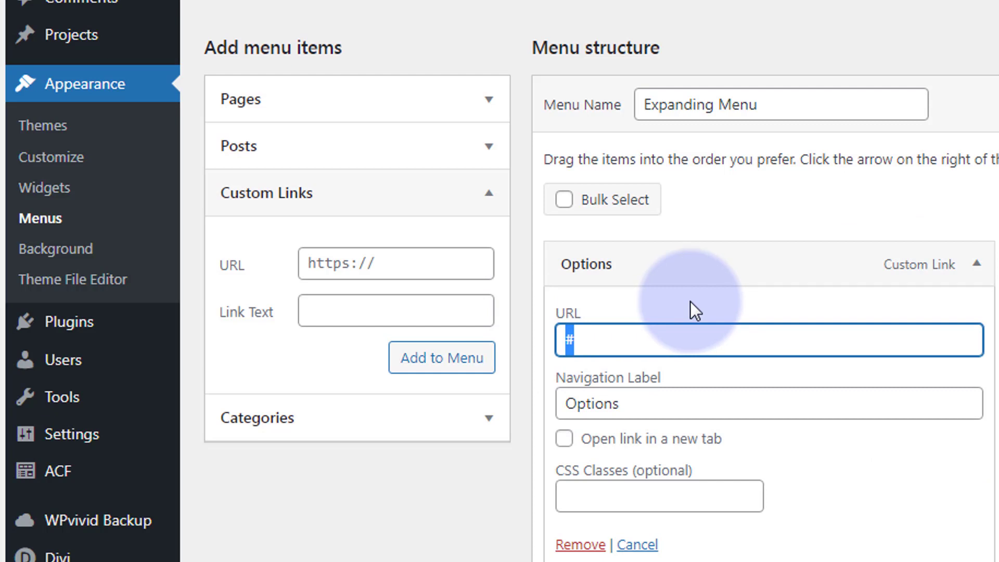
{"action": "left_click", "coordinate": [977, 266]}
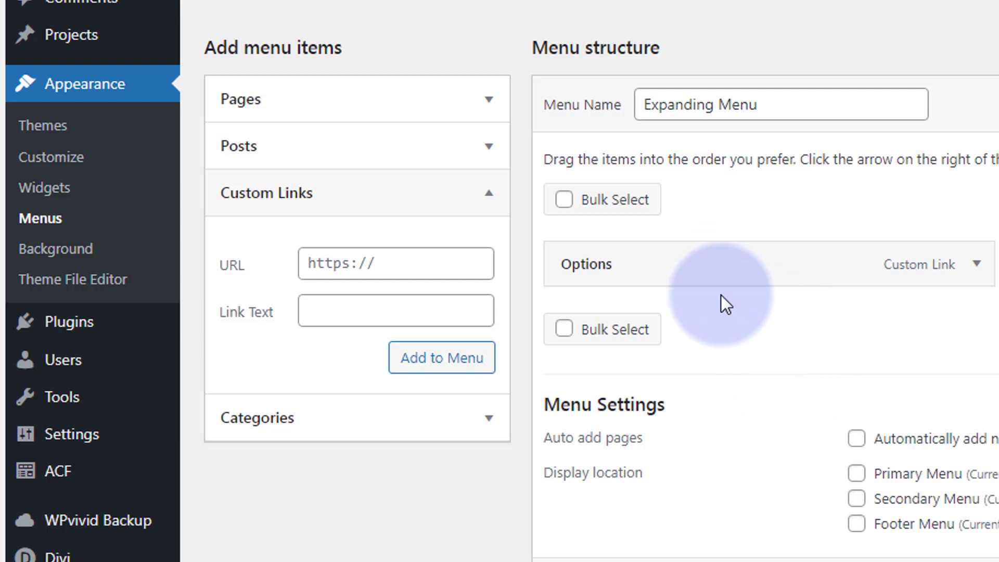
{"action": "left_click", "coordinate": [490, 99]}
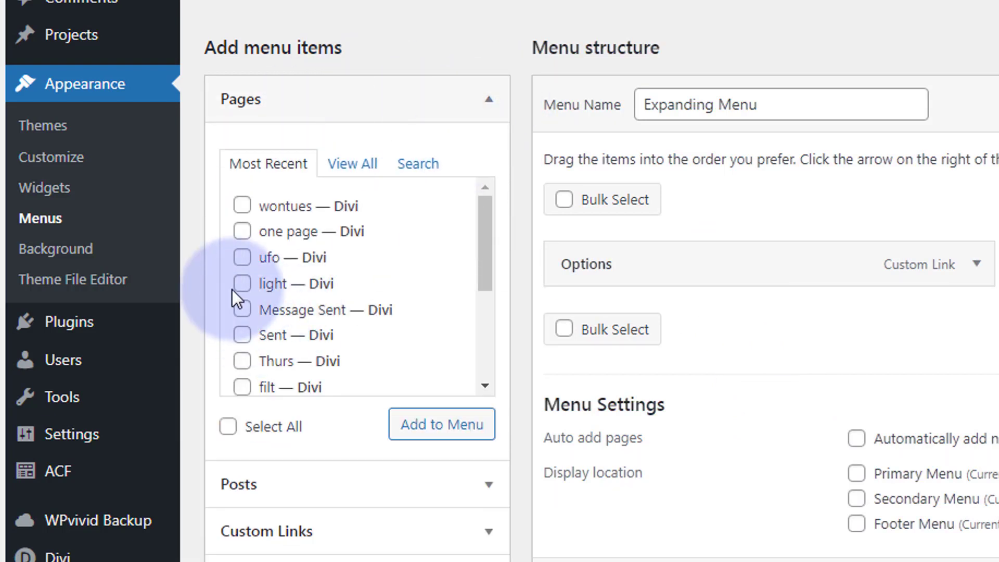
- Add the Message Sent, Sent, Thurs, Grayscale, C Soon and CS1 pages to the menu
{"action": "left_click", "coordinate": [242, 310]}
{"action": "left_click", "coordinate": [242, 334]}
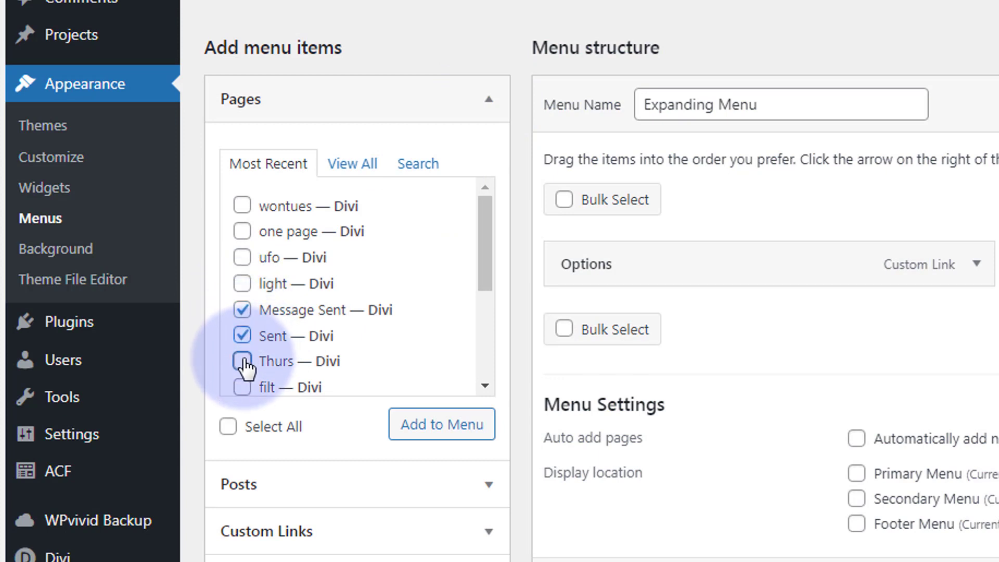
{"action": "left_click", "coordinate": [242, 361]}
{"action": "left_click_drag", "start_coordinate": [483, 286], "coordinate": [482, 372]}
{"action": "left_click", "coordinate": [242, 268]}
{"action": "left_click", "coordinate": [242, 292]}
{"action": "left_click", "coordinate": [243, 318]}
{"action": "left_click", "coordinate": [450, 437]}
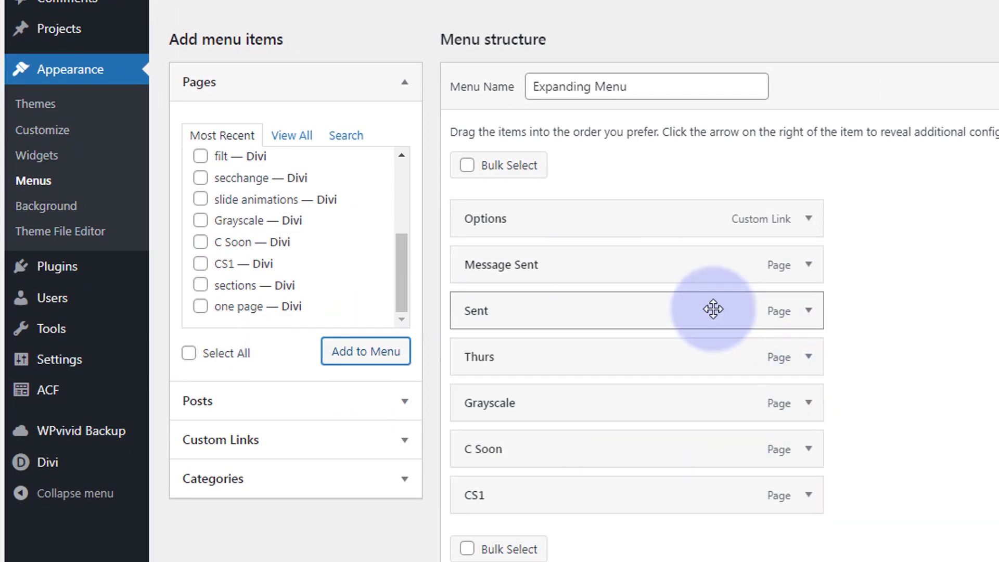
- Nest Sent under Message Sent and restore it, then save the menu and return to the Divi page
{"action": "left_click_drag", "start_coordinate": [624, 319], "coordinate": [672, 326]}
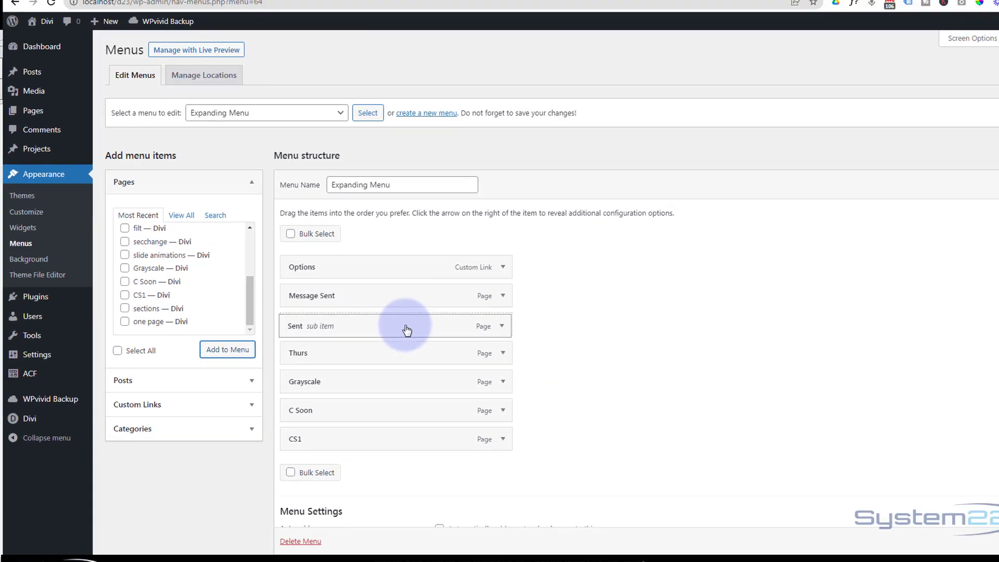
{"action": "left_click_drag", "start_coordinate": [682, 312], "coordinate": [657, 316]}
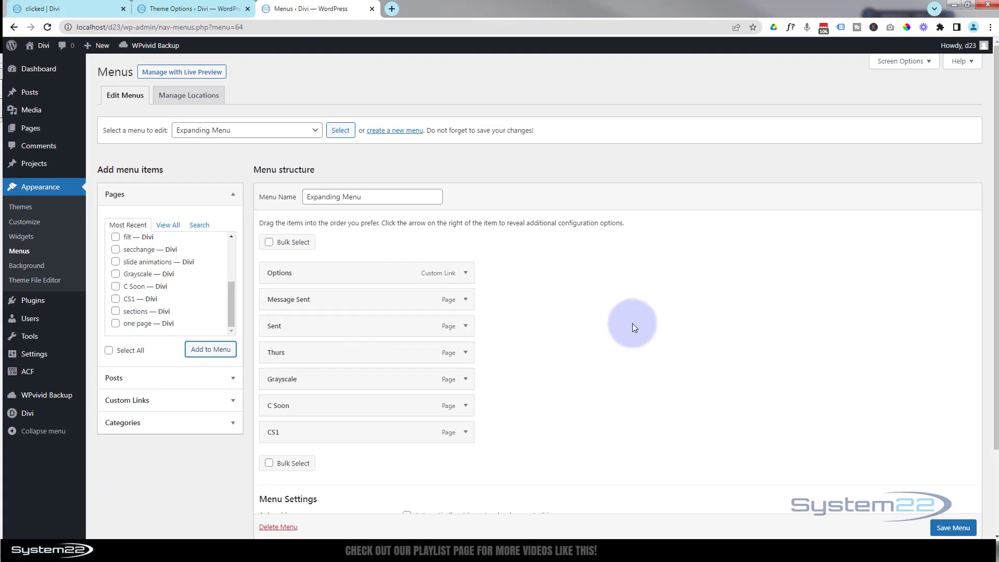
{"action": "left_click", "coordinate": [935, 529]}
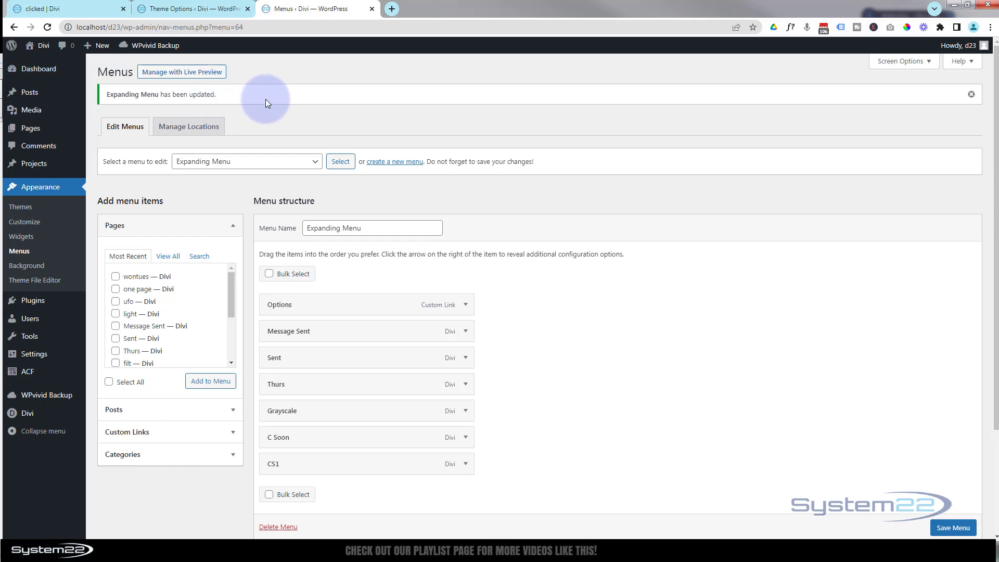
{"action": "left_click", "coordinate": [67, 9]}
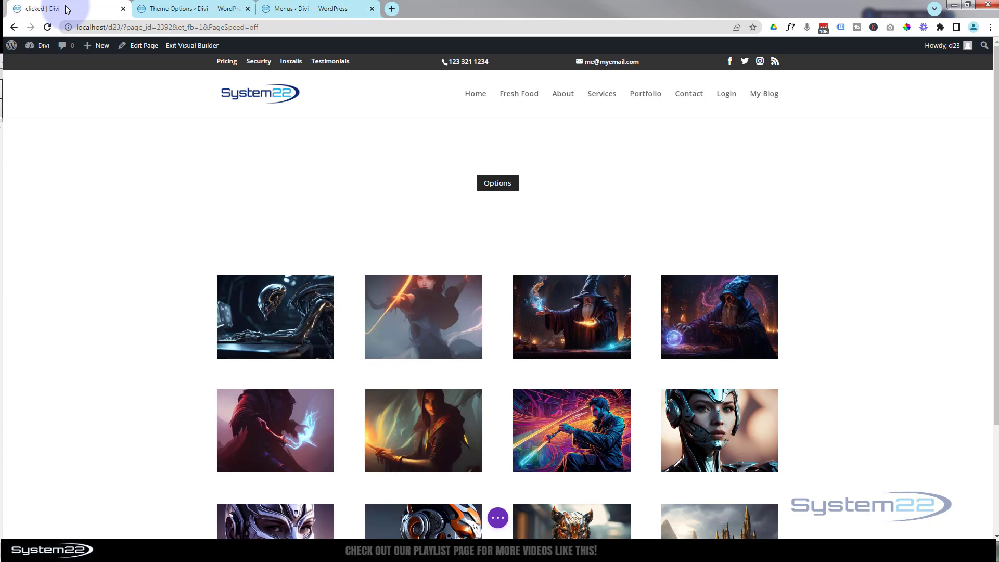
- Insert a single-column row below the Options button containing a Menu module
{"action": "mouse_move", "coordinate": [428, 169]}
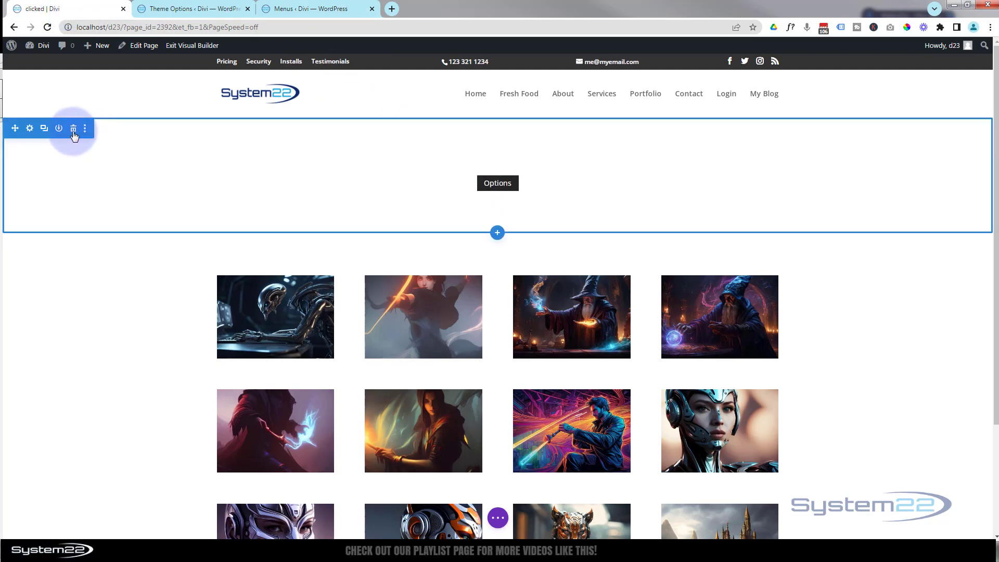
{"action": "mouse_move", "coordinate": [253, 161]}
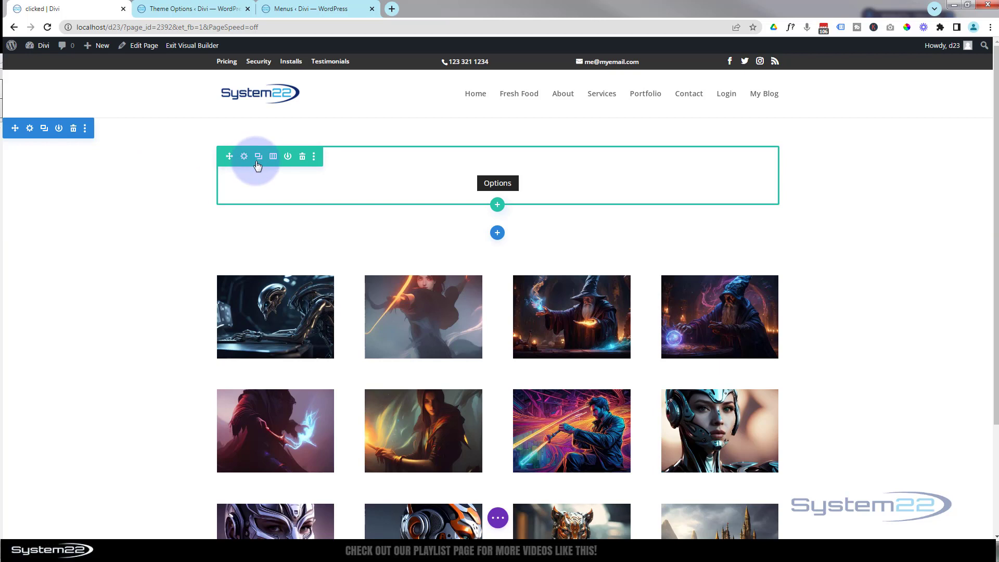
{"action": "left_click", "coordinate": [497, 206]}
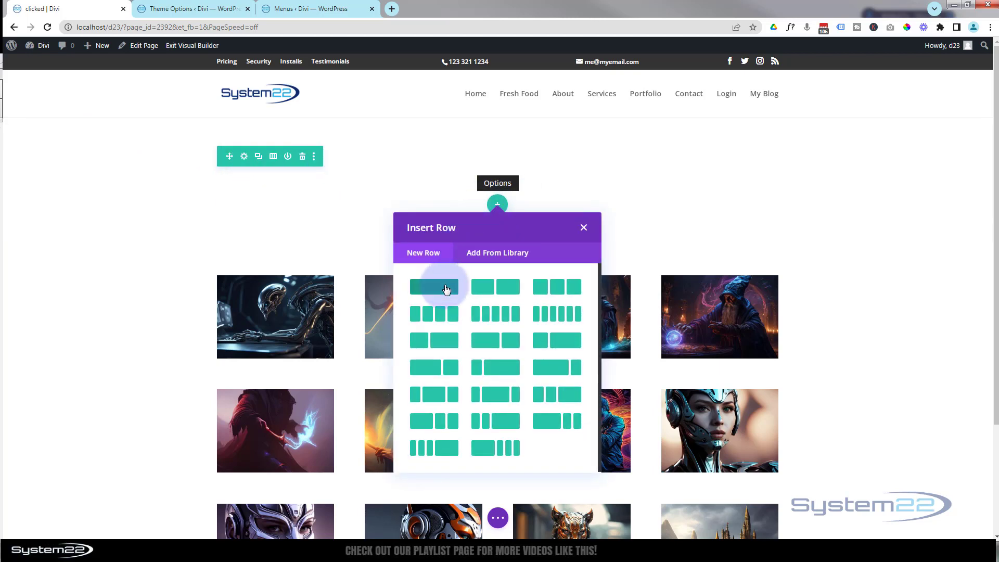
{"action": "left_click", "coordinate": [446, 289]}
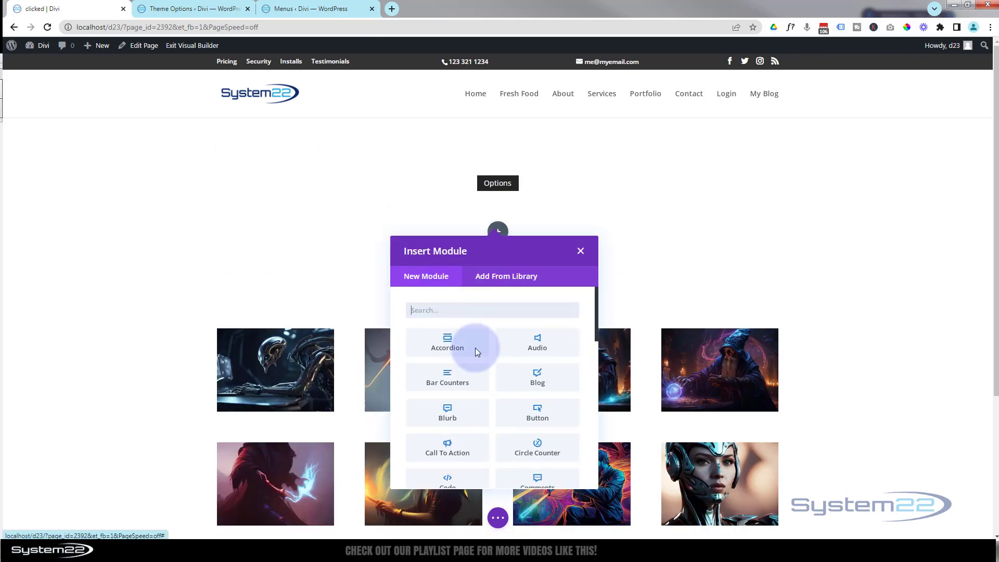
{"action": "scroll", "coordinate": [477, 360], "scroll_direction": "down", "scroll_amount": 8}
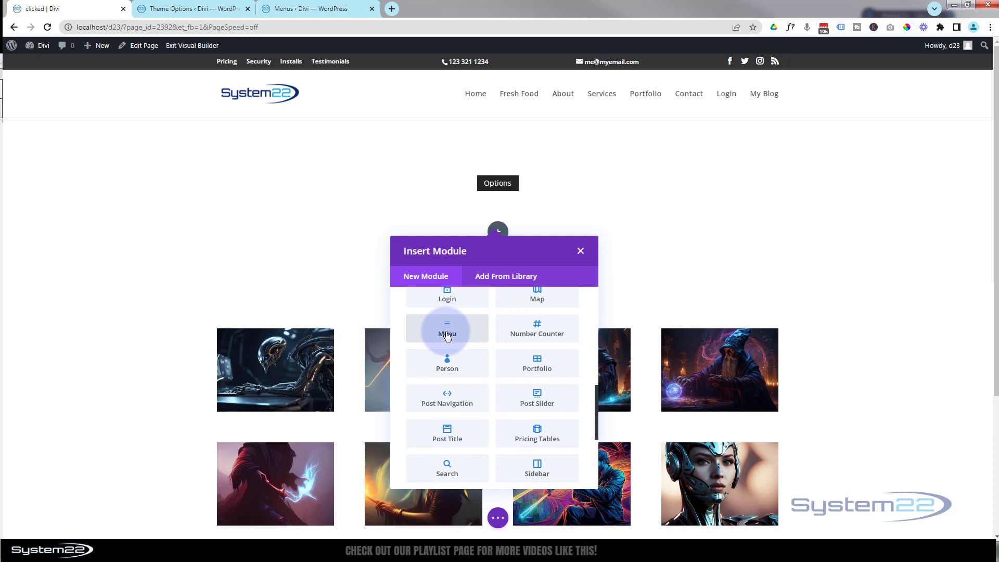
{"action": "left_click", "coordinate": [447, 333]}
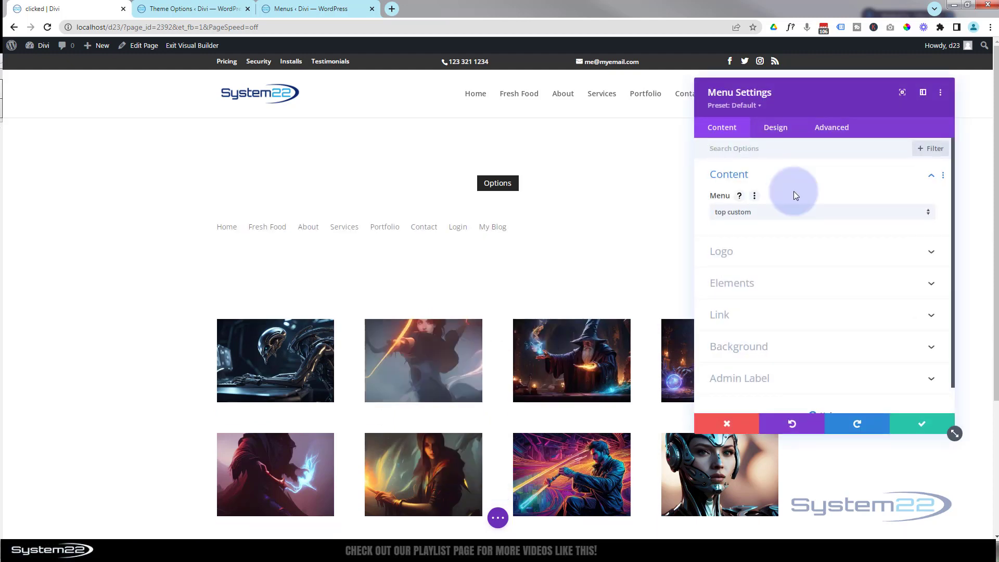
{"action": "left_click", "coordinate": [729, 426]}
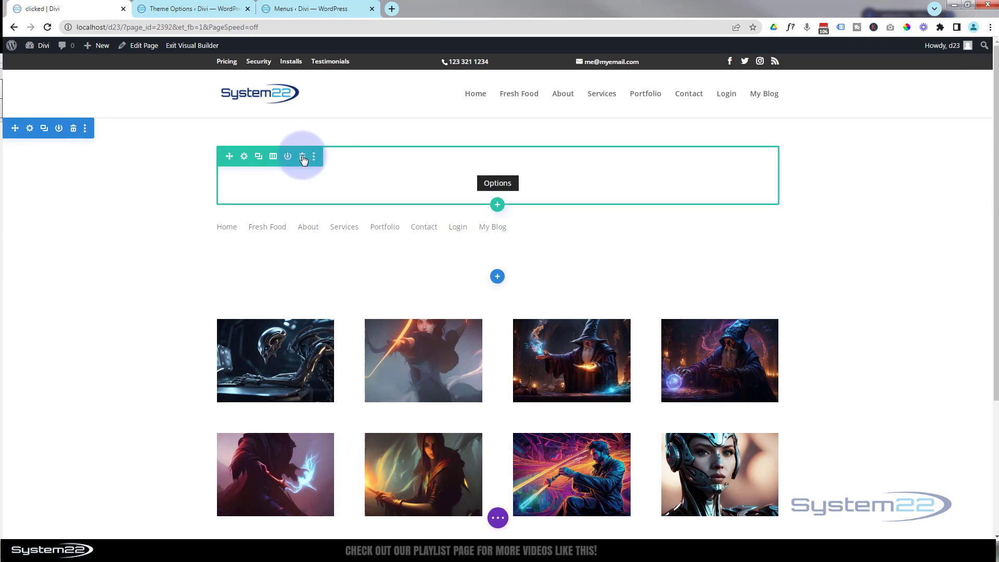
- Delete the Options button row, save the page and reload it
{"action": "left_click", "coordinate": [302, 156]}
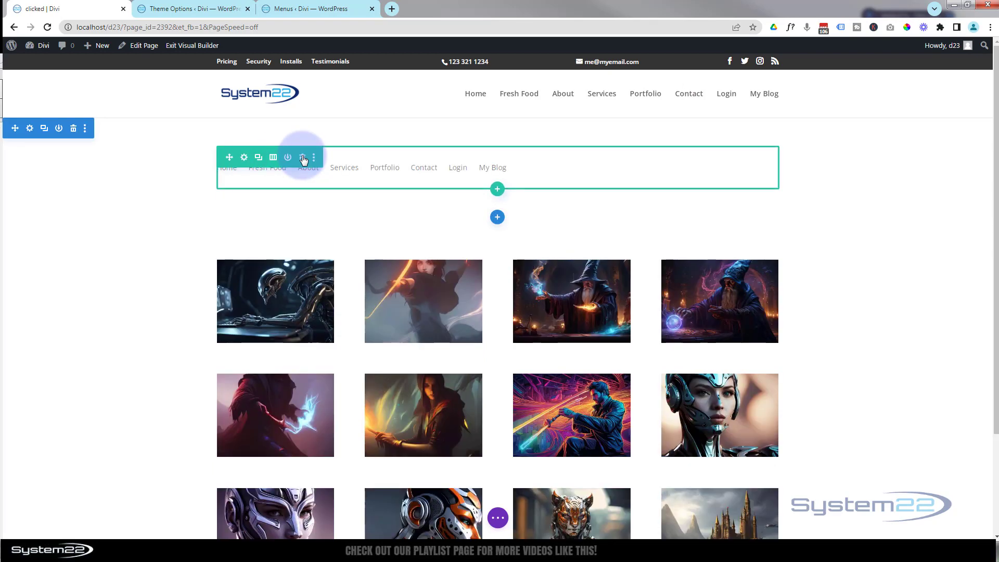
{"action": "left_click", "coordinate": [498, 517]}
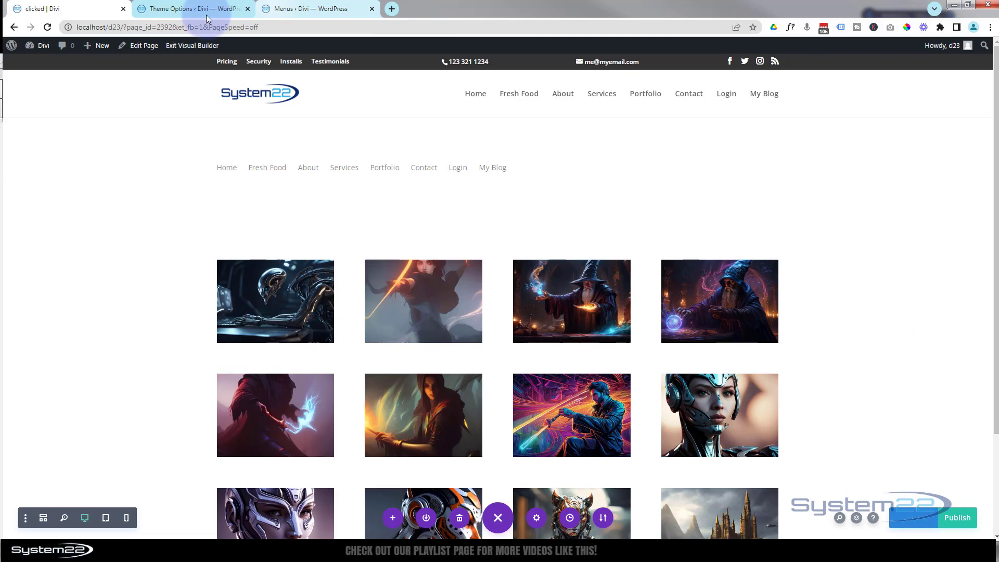
{"action": "left_click", "coordinate": [47, 27]}
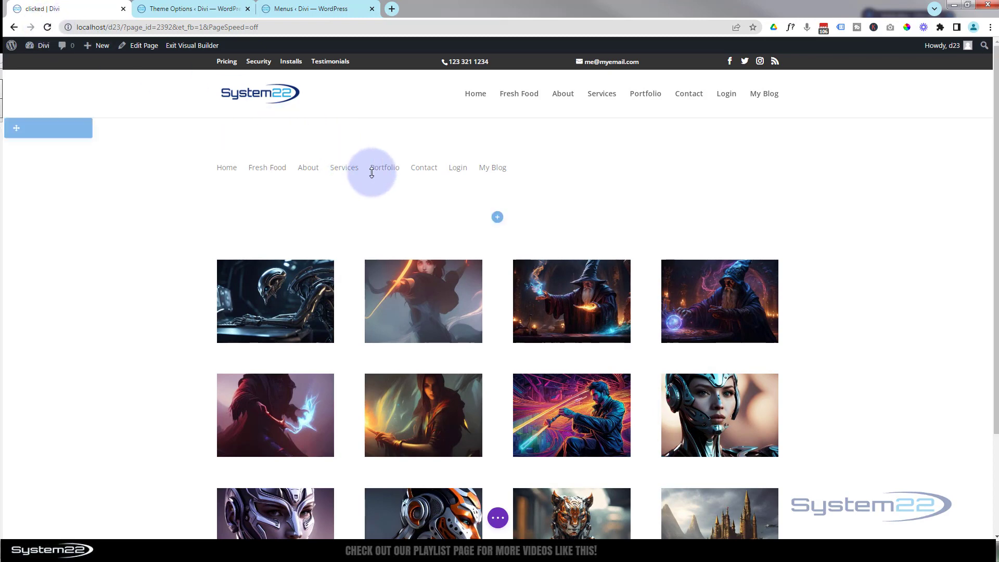
{"action": "mouse_move", "coordinate": [373, 170]}
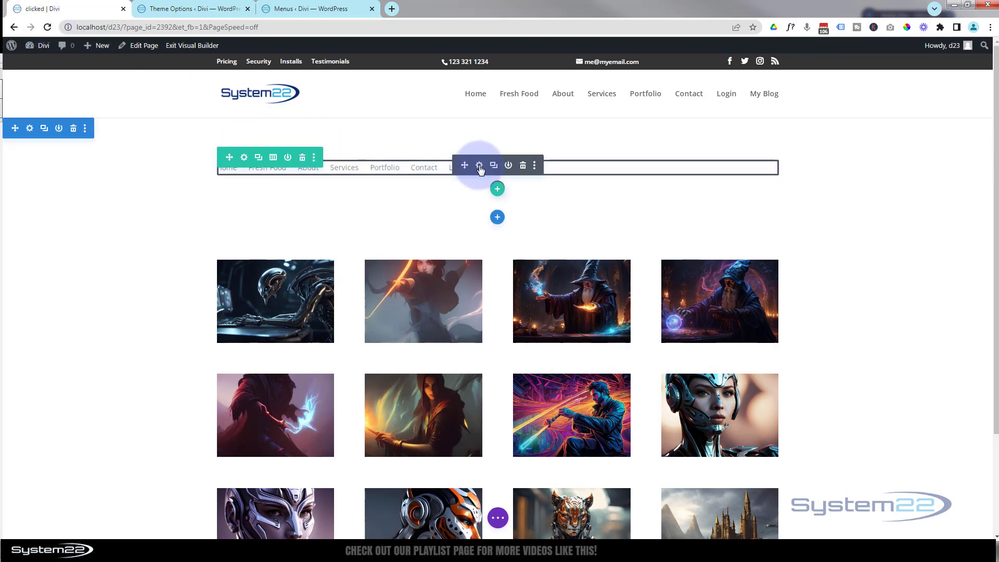
- Set the menu module's Menu option to Expanding Menu and save the change
{"action": "left_click", "coordinate": [480, 168]}
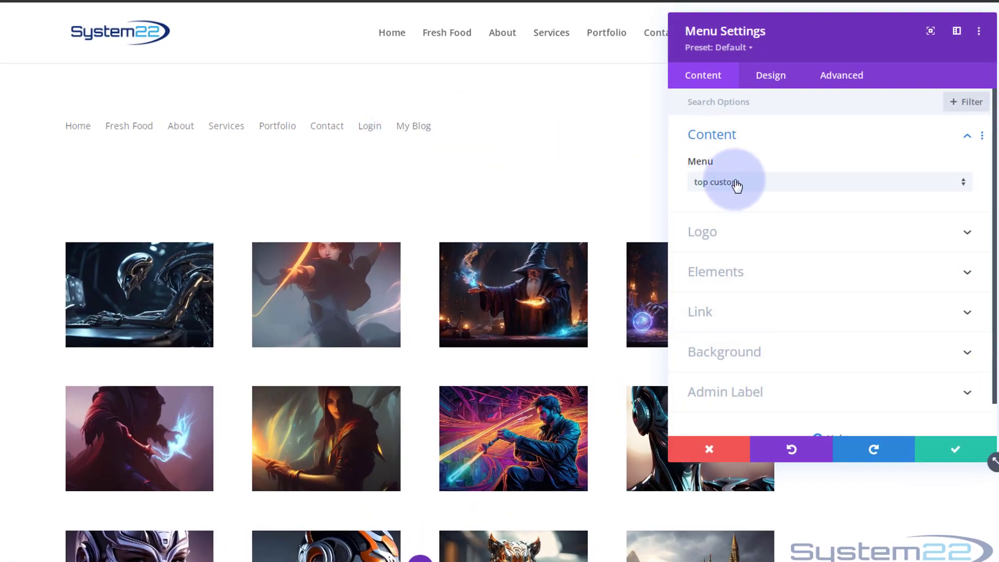
{"action": "left_click", "coordinate": [781, 187]}
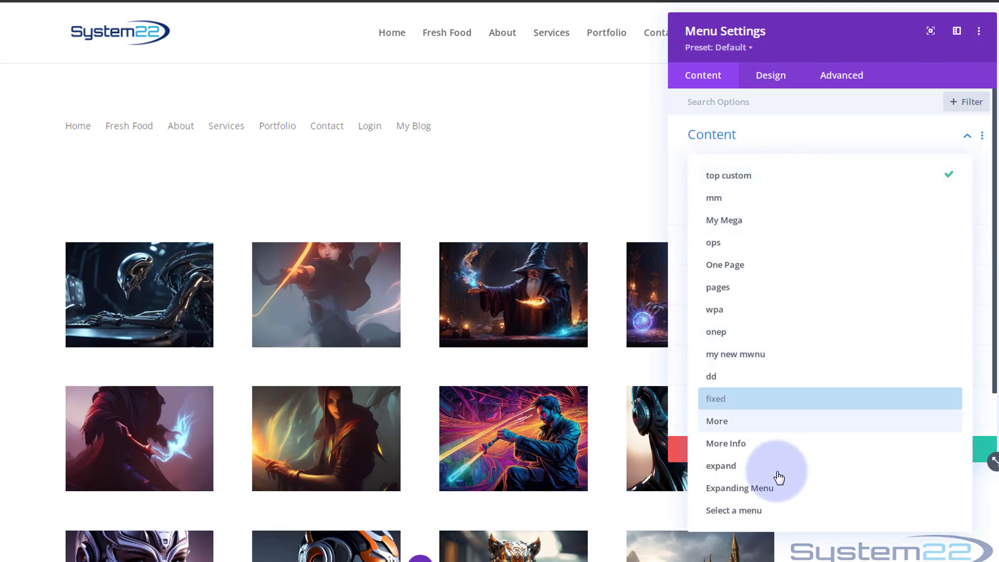
{"action": "left_click", "coordinate": [755, 489]}
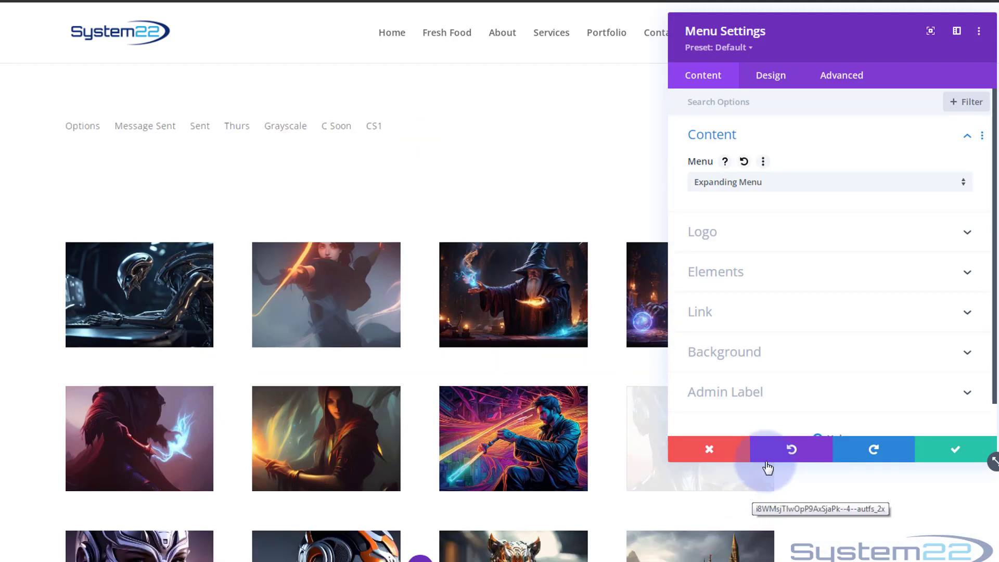
{"action": "left_click", "coordinate": [969, 455]}
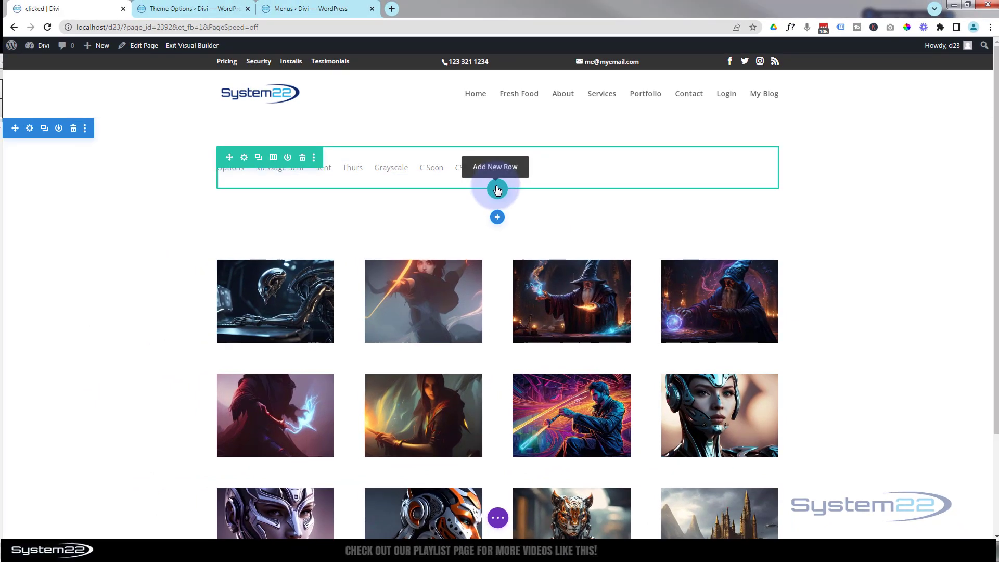
- Switch to Wireframe View, add a Code module under the Menu module, and bring up Brackets
{"action": "left_click", "coordinate": [497, 518]}
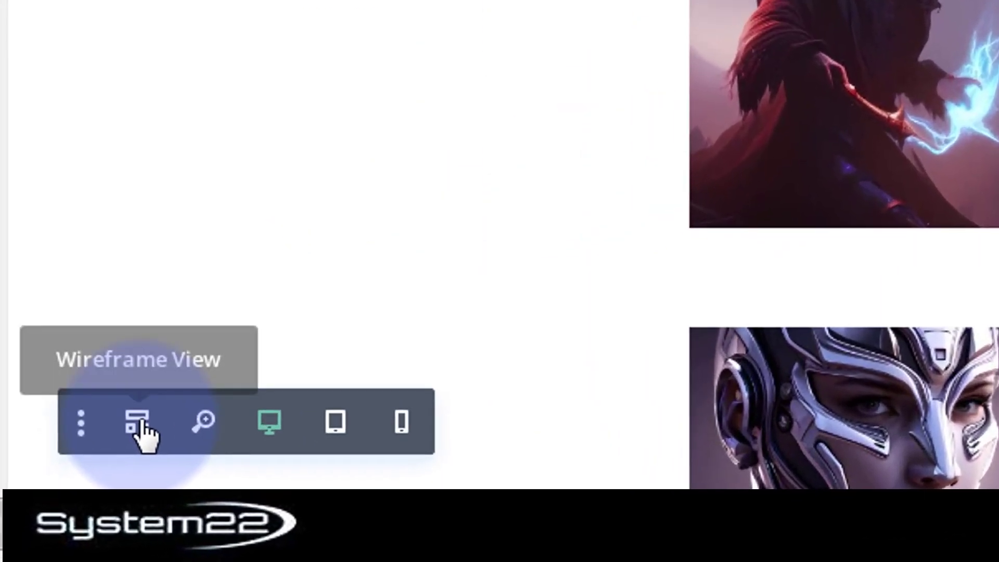
{"action": "left_click", "coordinate": [142, 424]}
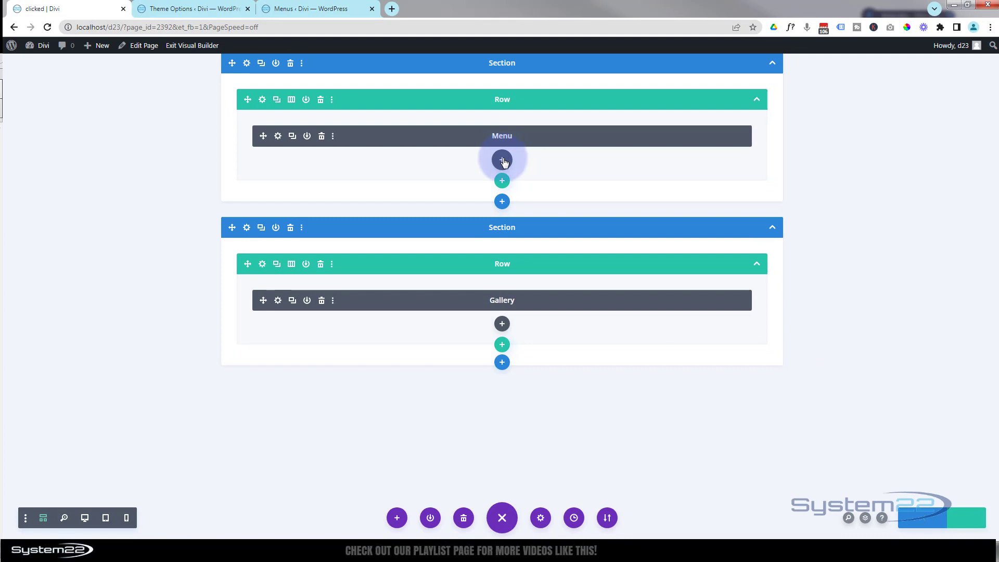
{"action": "left_click", "coordinate": [503, 161]}
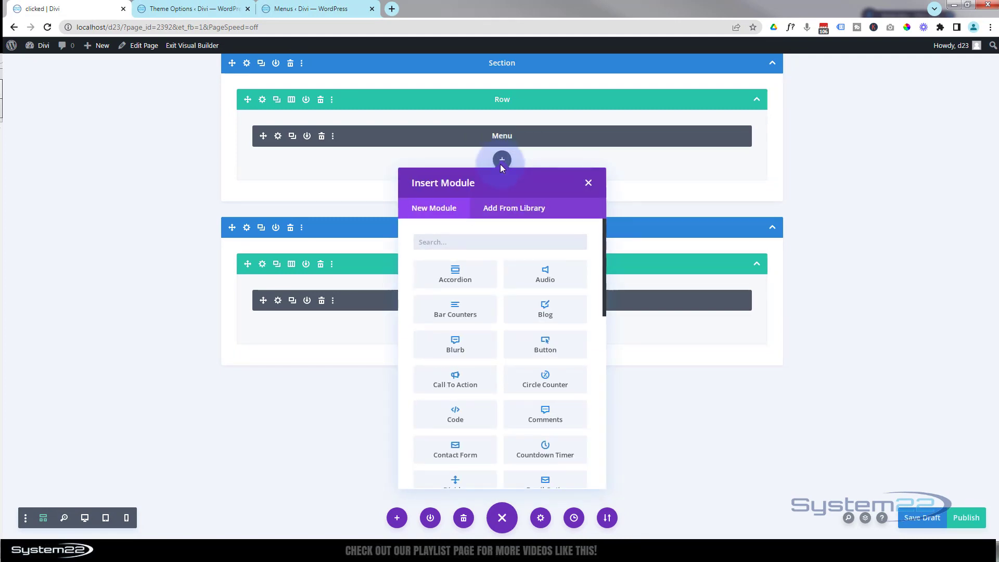
{"action": "left_click", "coordinate": [445, 416]}
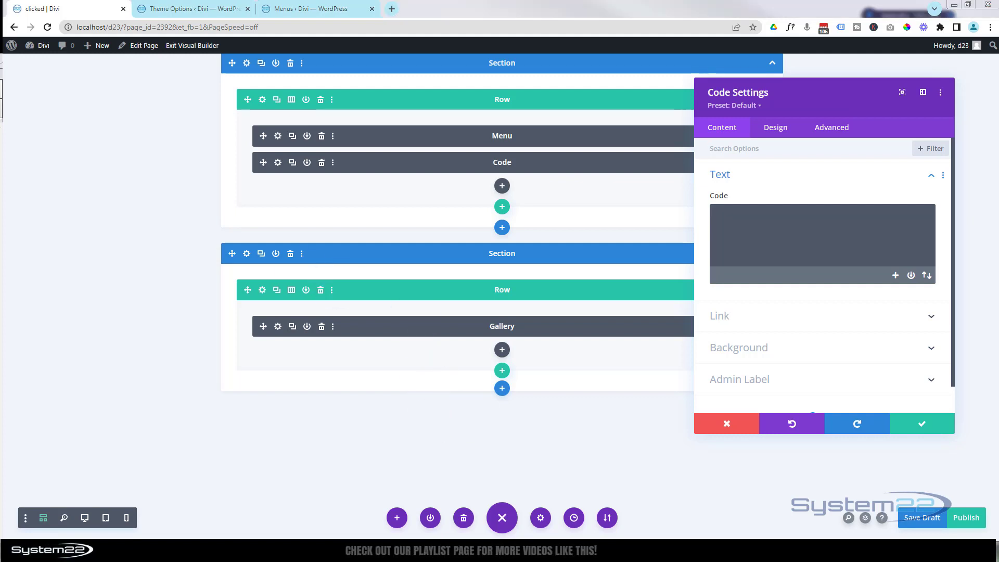
{"action": "key", "text": "alt+Tab"}
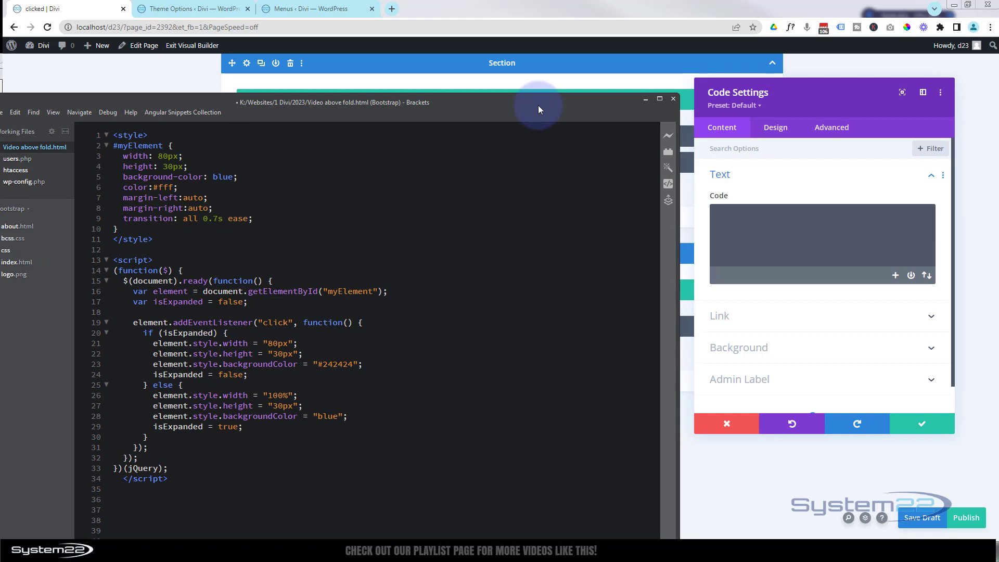
- Copy the whole style and script block from Brackets and paste it into the Code module
{"action": "left_click", "coordinate": [117, 133]}
{"action": "left_click_drag", "start_coordinate": [113, 135], "coordinate": [189, 478]}
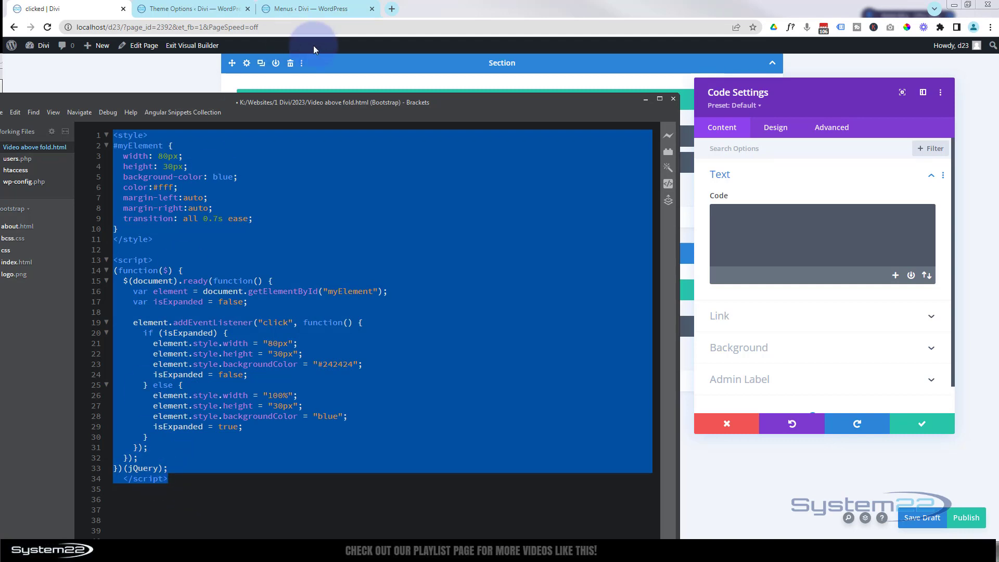
{"action": "key", "text": "alt+Tab"}
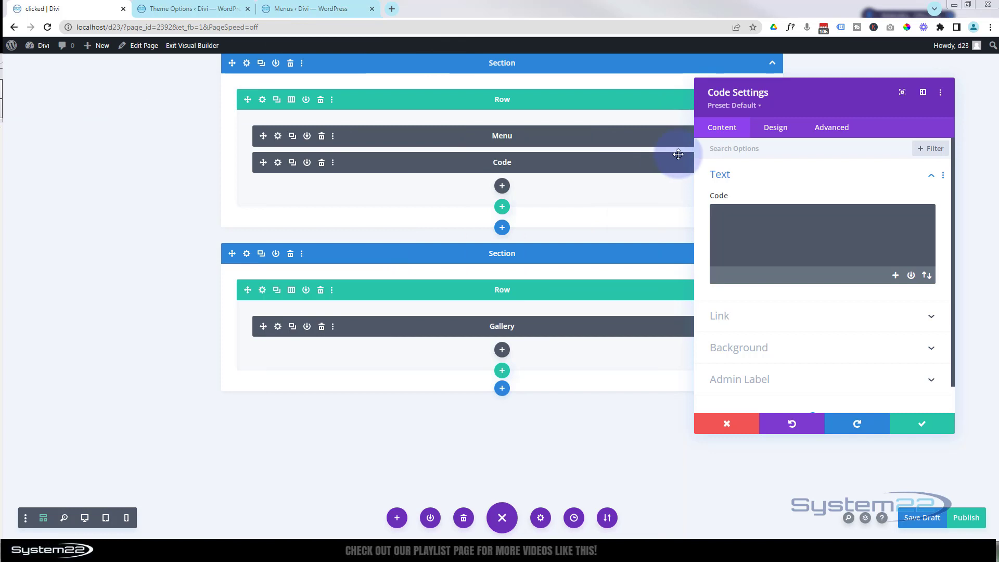
{"action": "left_click", "coordinate": [737, 218]}
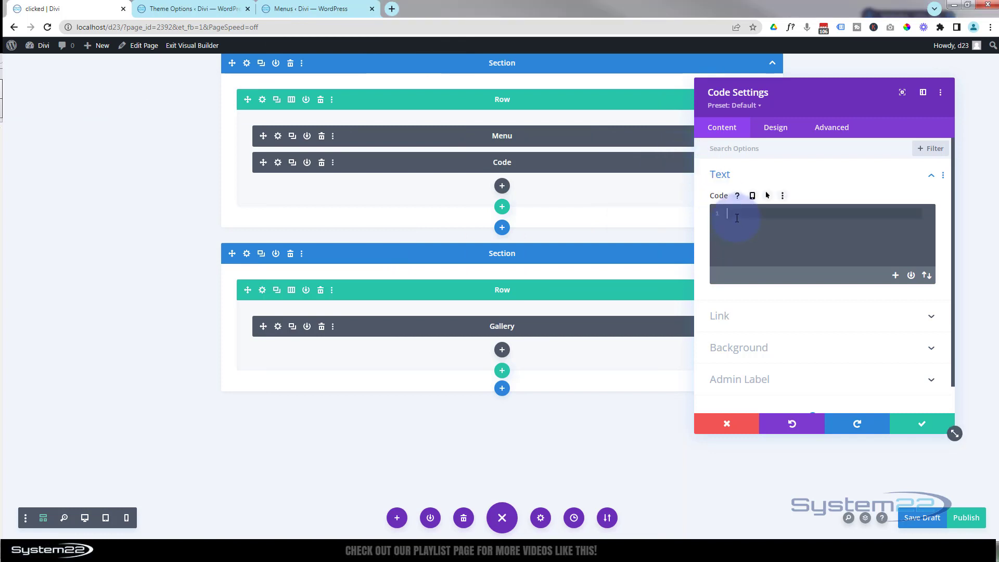
{"action": "key", "text": "ctrl+v"}
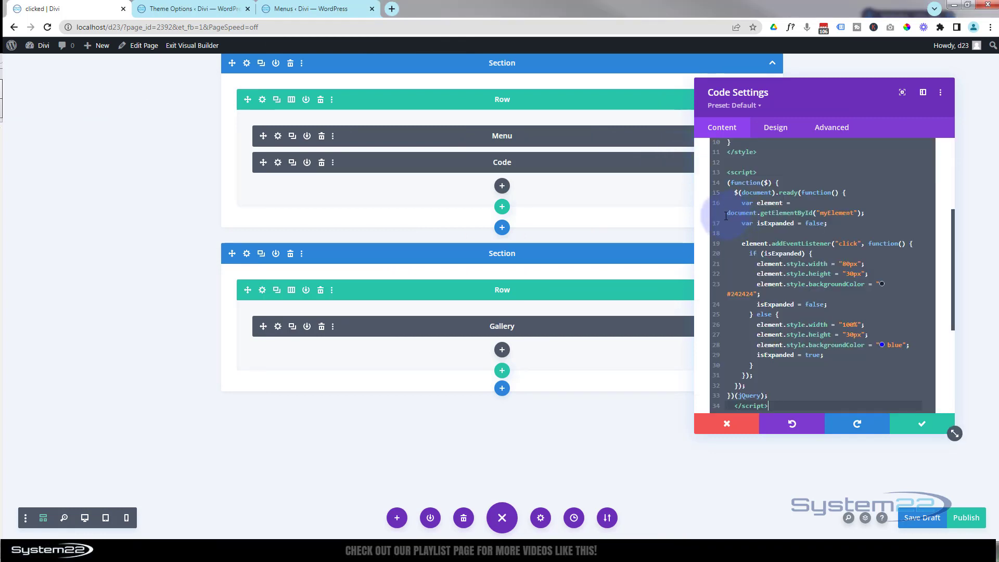
{"action": "scroll", "coordinate": [746, 264], "scroll_direction": "up", "scroll_amount": 5}
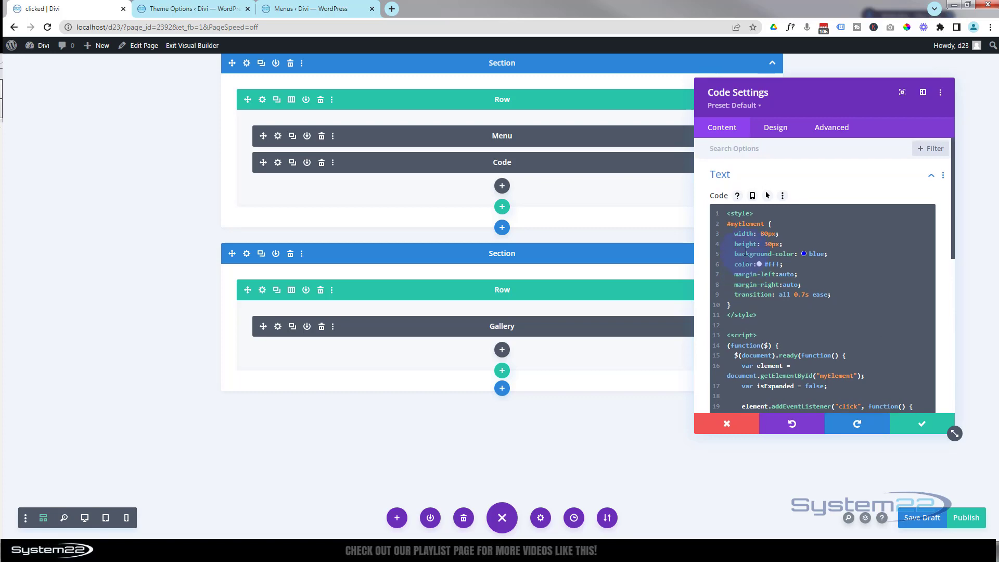
- Change the line 5 background colour from blue to #242424 and select the auto-margin lines
{"action": "left_click_drag", "start_coordinate": [806, 91], "coordinate": [574, 67]}
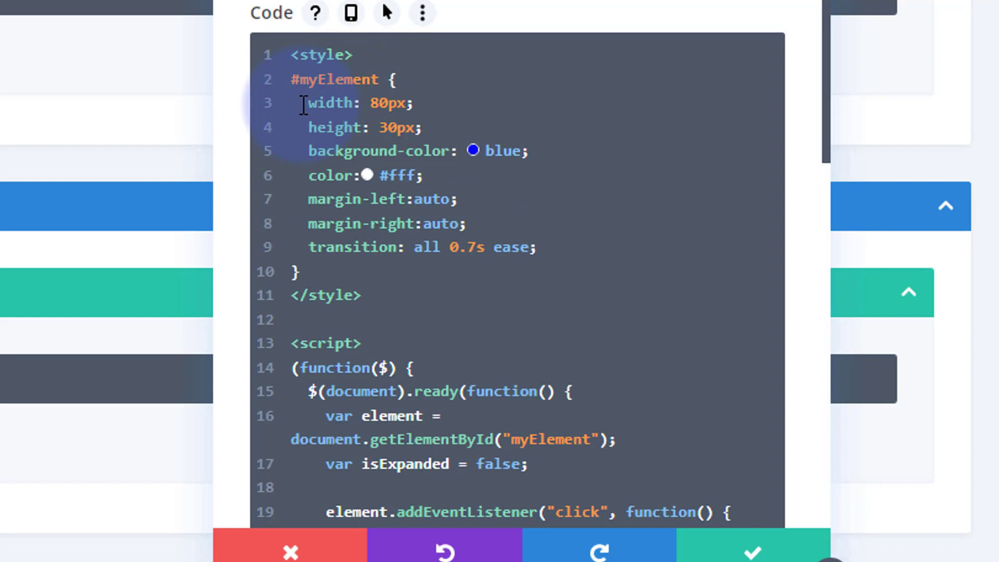
{"action": "left_click", "coordinate": [490, 151]}
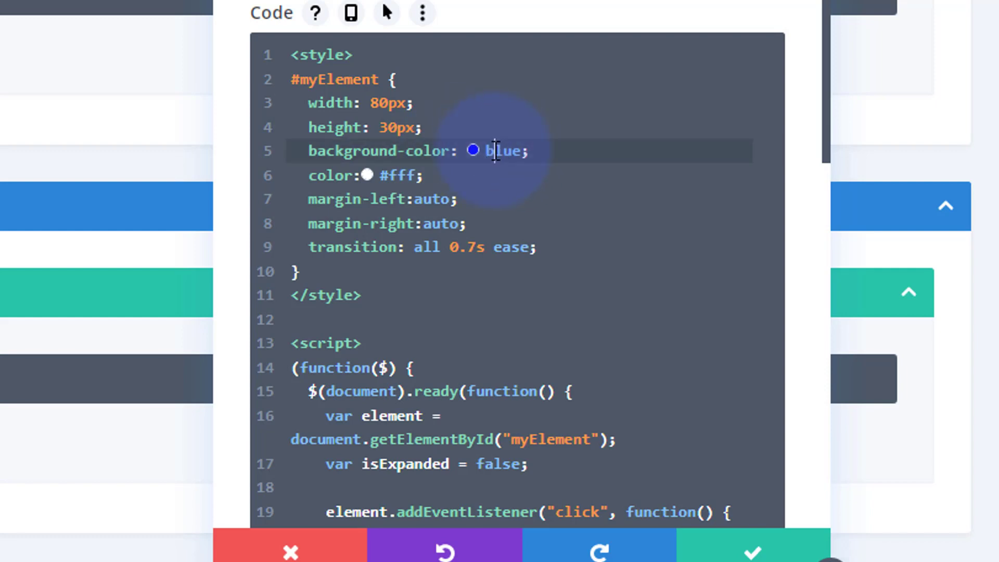
{"action": "left_click_drag", "start_coordinate": [487, 151], "coordinate": [521, 149]}
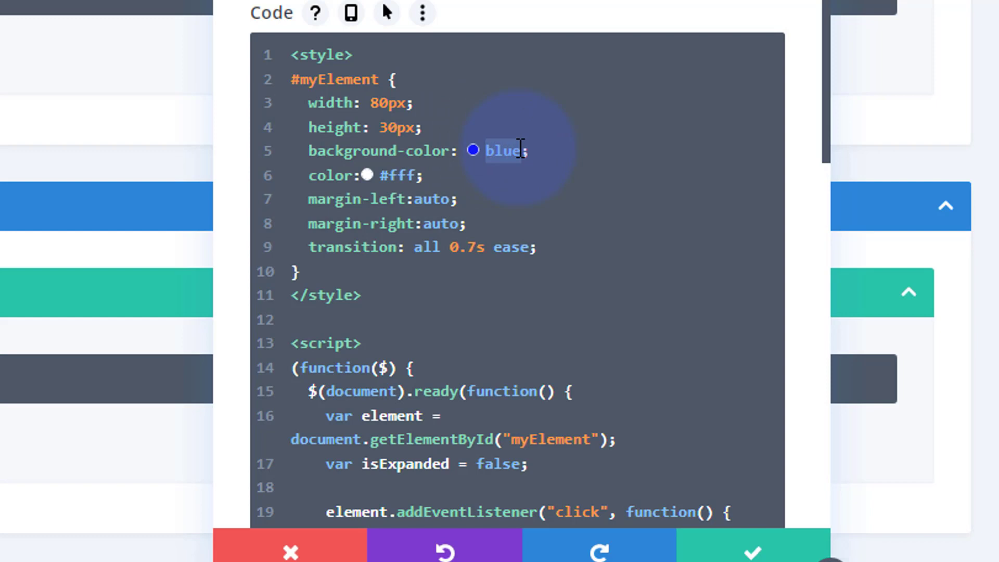
{"action": "type", "text": "#242424"}
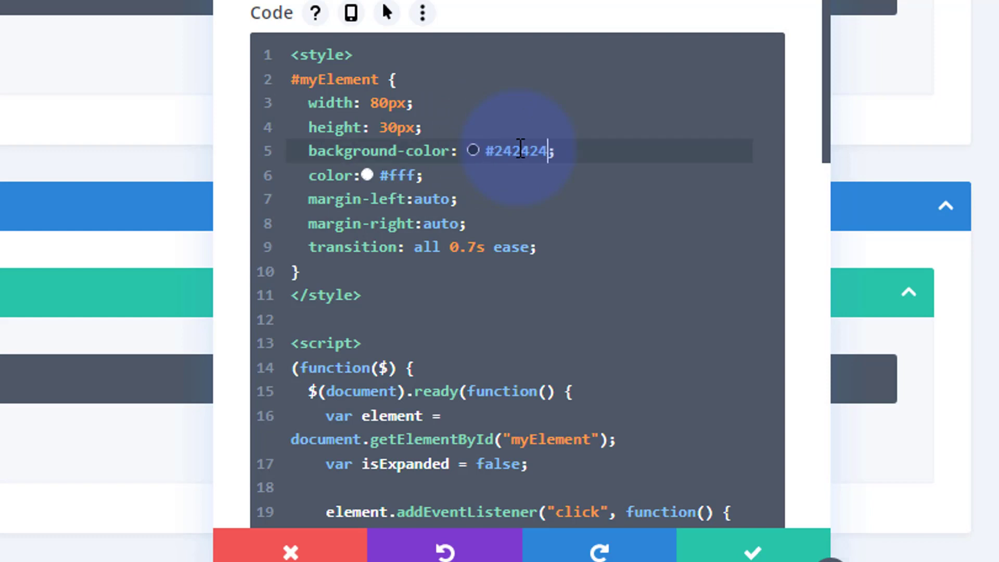
{"action": "left_click", "coordinate": [633, 190]}
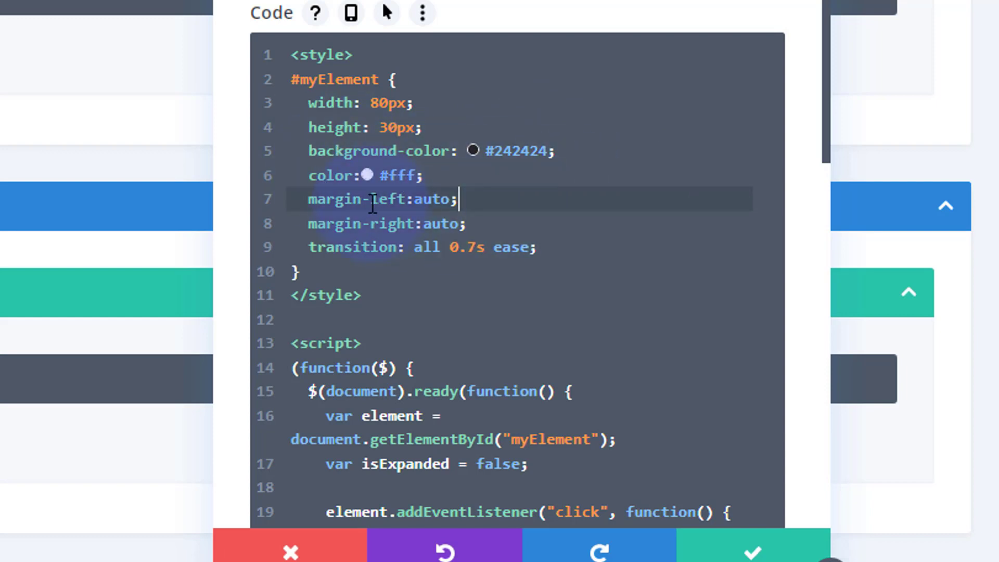
{"action": "left_click", "coordinate": [307, 199]}
{"action": "left_click_drag", "start_coordinate": [339, 199], "coordinate": [508, 220]}
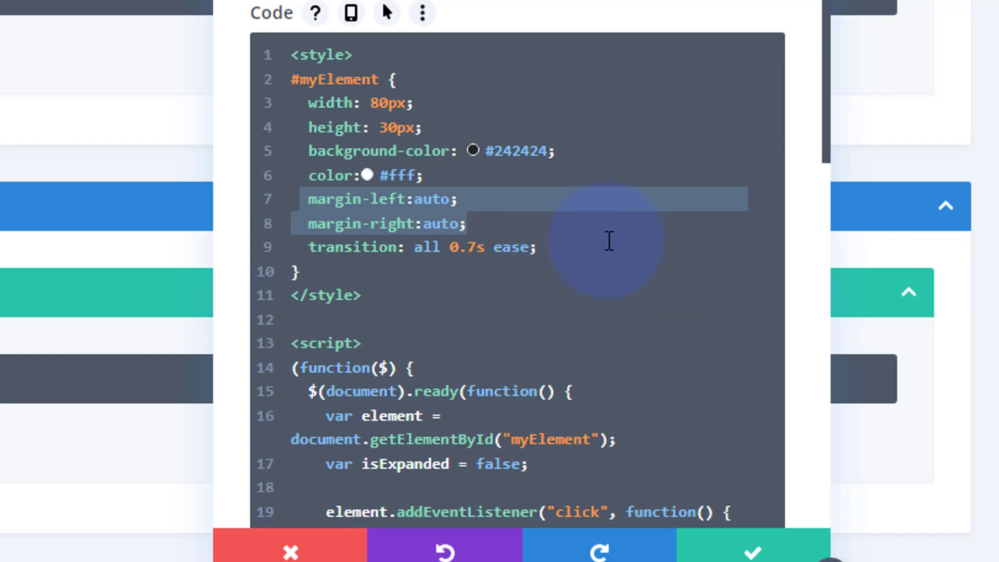
- Review the script's myElement ID and its collapsed 80px width, heights and expanded blue colour
{"action": "scroll", "coordinate": [632, 256], "scroll_direction": "down", "scroll_amount": 8}
{"action": "scroll", "coordinate": [634, 255], "scroll_direction": "up", "scroll_amount": 4}
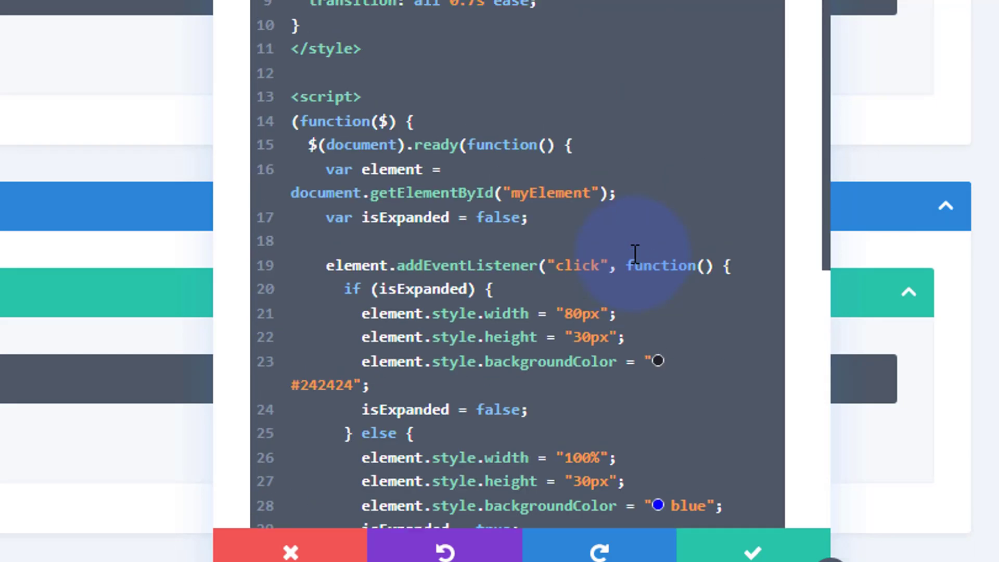
{"action": "scroll", "coordinate": [635, 254], "scroll_direction": "down", "scroll_amount": 2}
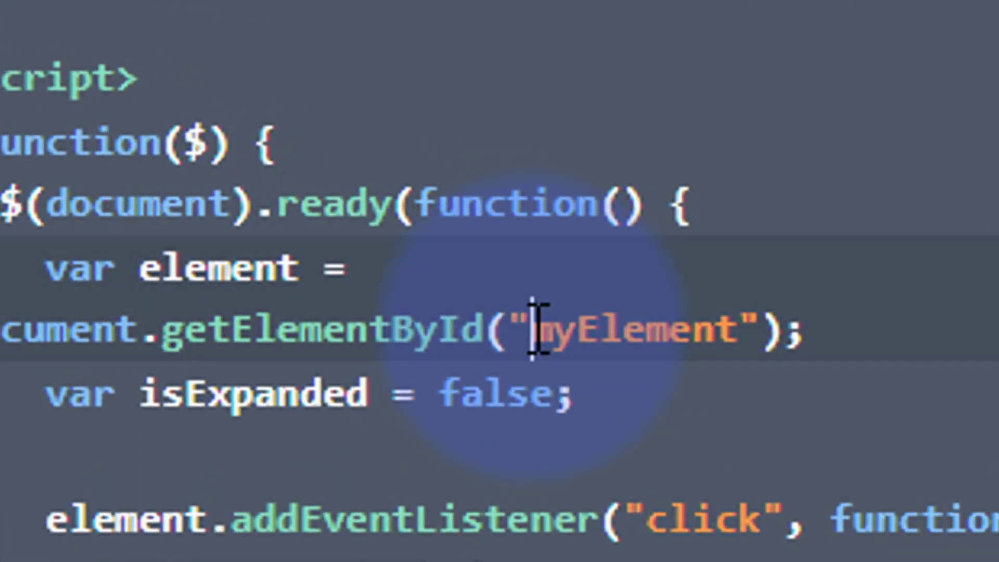
{"action": "left_click_drag", "start_coordinate": [509, 116], "coordinate": [547, 111]}
{"action": "left_click_drag", "start_coordinate": [637, 317], "coordinate": [731, 302]}
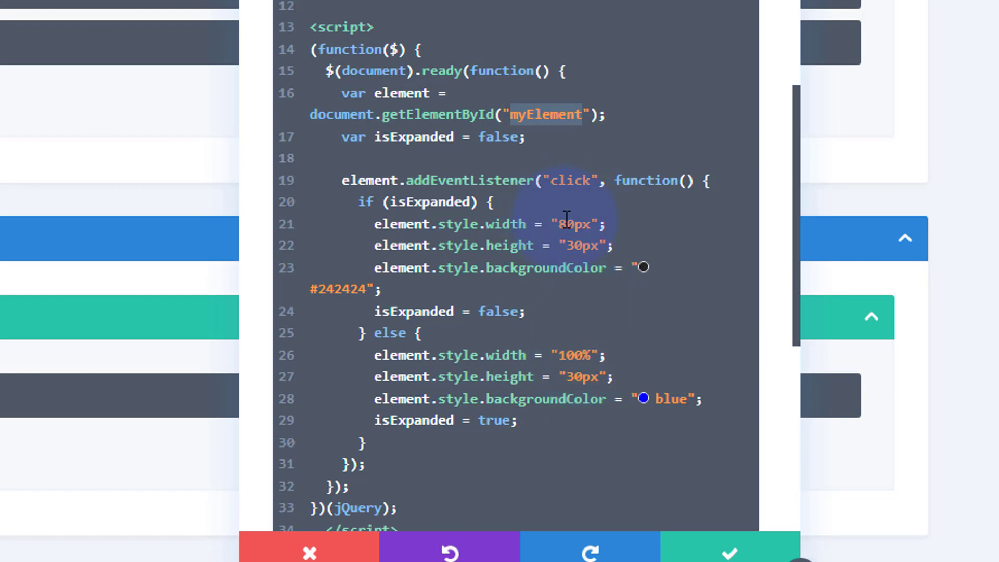
{"action": "left_click_drag", "start_coordinate": [560, 223], "coordinate": [591, 224]}
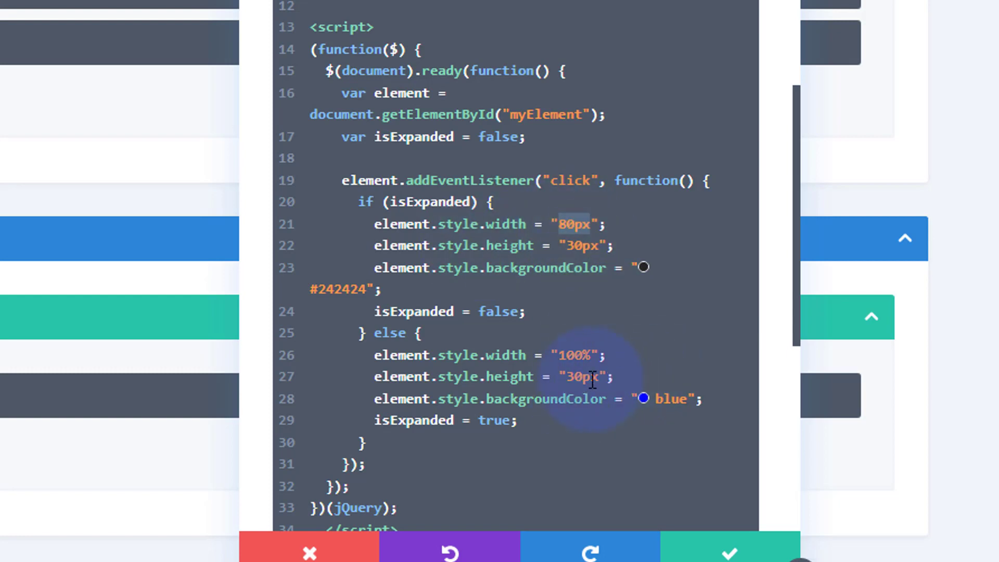
{"action": "left_click_drag", "start_coordinate": [567, 378], "coordinate": [573, 378]}
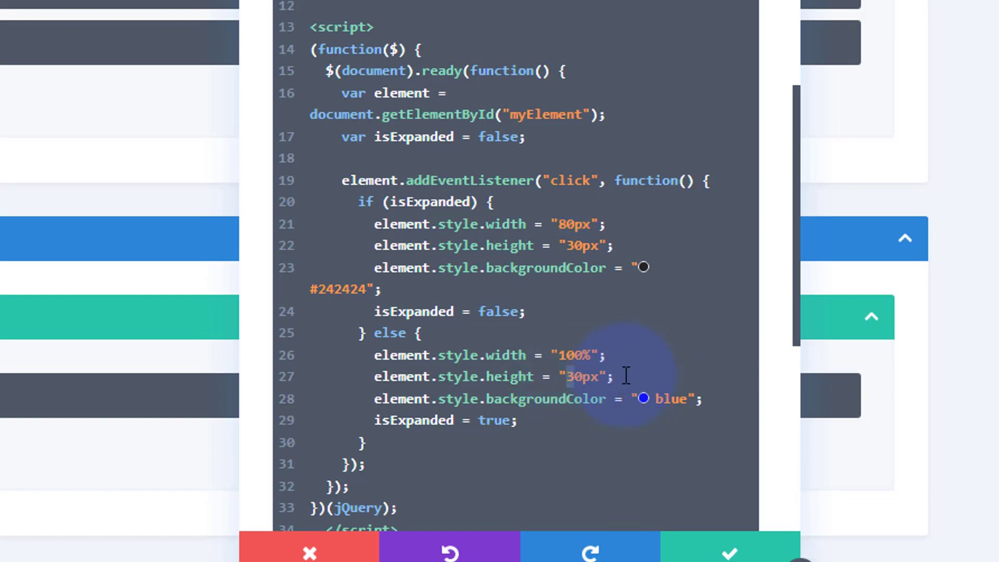
{"action": "left_click_drag", "start_coordinate": [567, 245], "coordinate": [574, 245]}
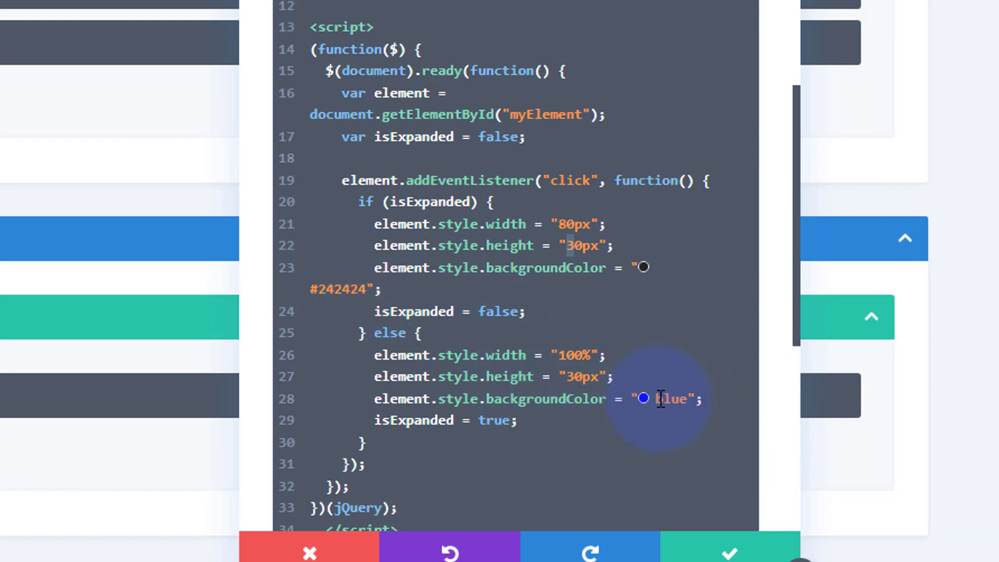
{"action": "left_click_drag", "start_coordinate": [658, 399], "coordinate": [689, 397]}
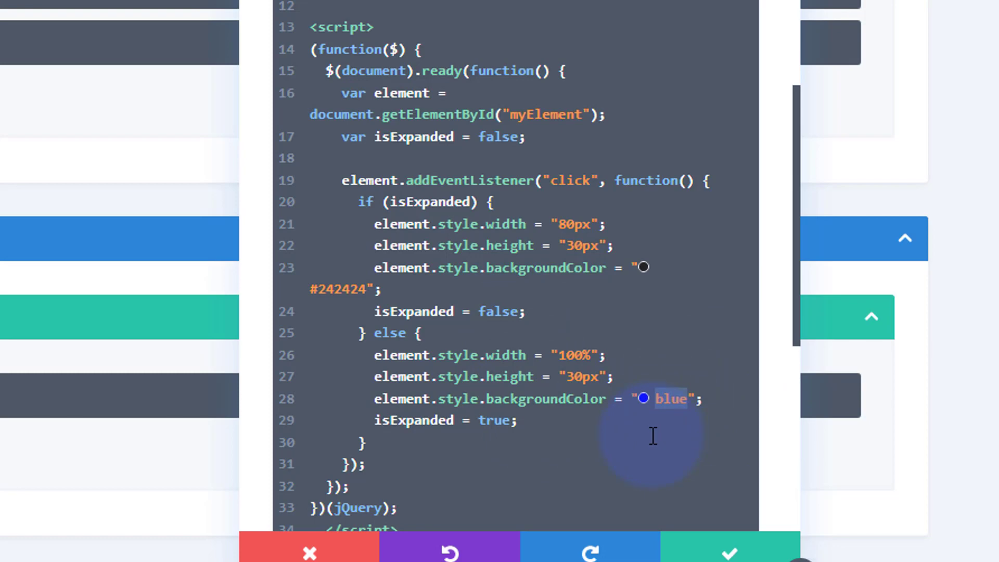
- Copy the myElement ID, save the Code module, and open the Menu module's settings
{"action": "scroll", "coordinate": [653, 436], "scroll_direction": "down", "scroll_amount": 2}
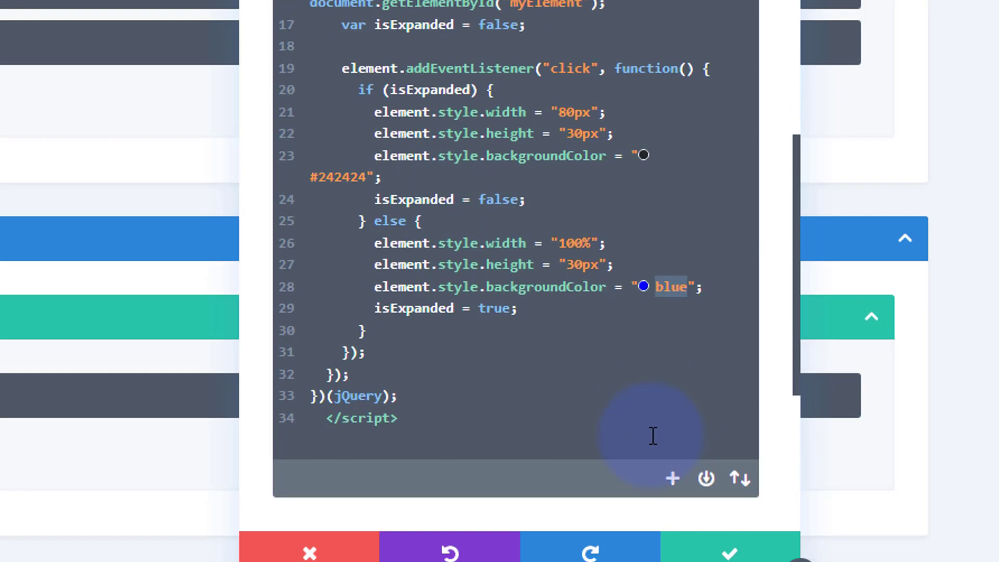
{"action": "scroll", "coordinate": [653, 436], "scroll_direction": "up", "scroll_amount": 6}
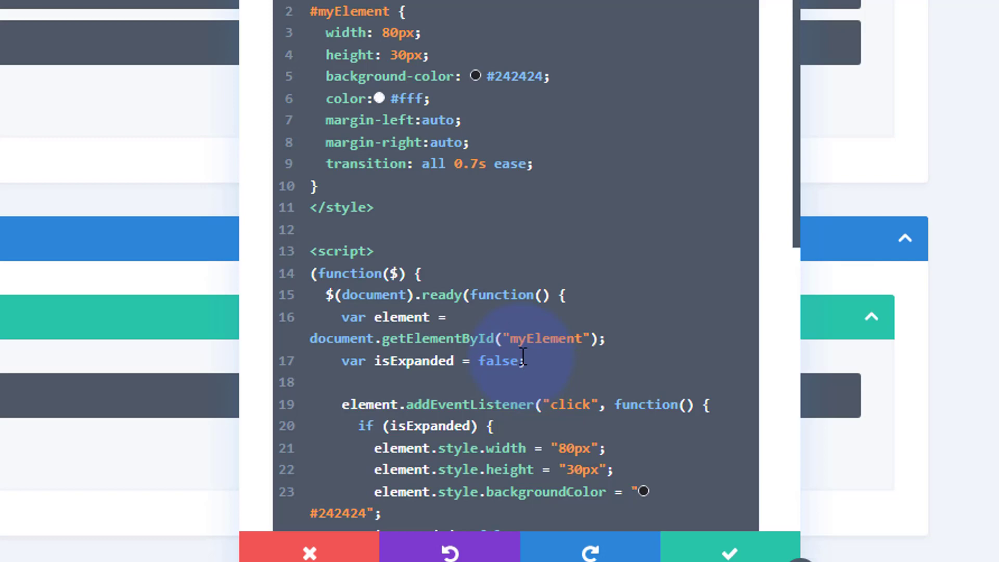
{"action": "left_click_drag", "start_coordinate": [511, 338], "coordinate": [582, 336]}
{"action": "key", "text": "ctrl+c"}
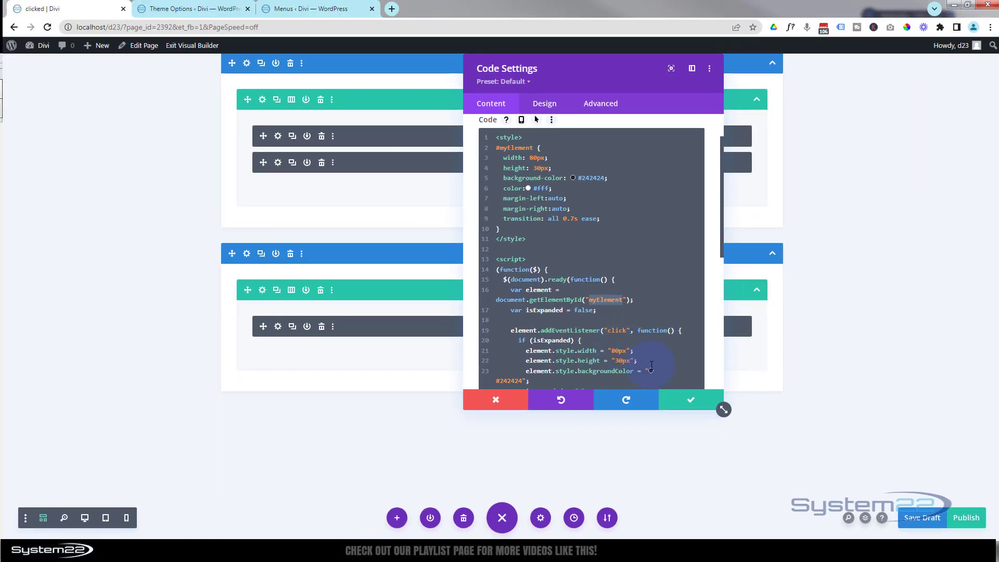
{"action": "left_click", "coordinate": [690, 405]}
{"action": "scroll", "coordinate": [689, 398], "scroll_direction": "up", "scroll_amount": 1}
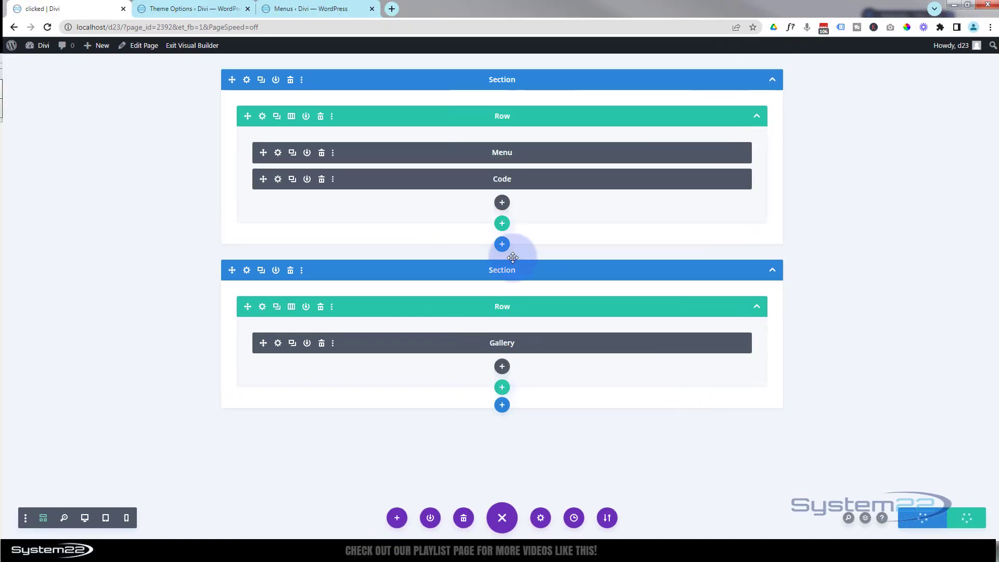
{"action": "left_click", "coordinate": [277, 153]}
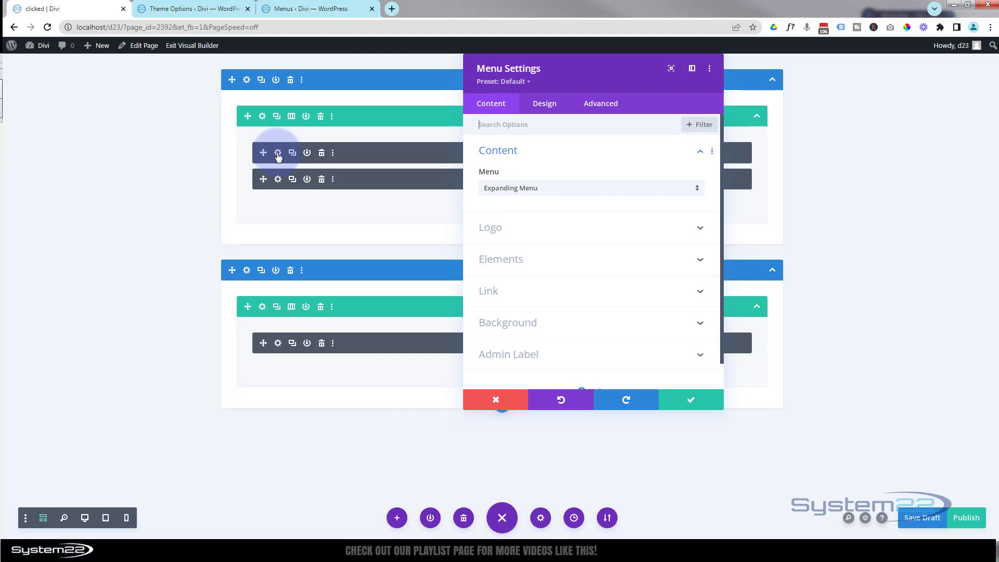
- In Desktop View, paste myElement into the Menu module's Advanced CSS ID field and save
{"action": "left_click", "coordinate": [602, 106]}
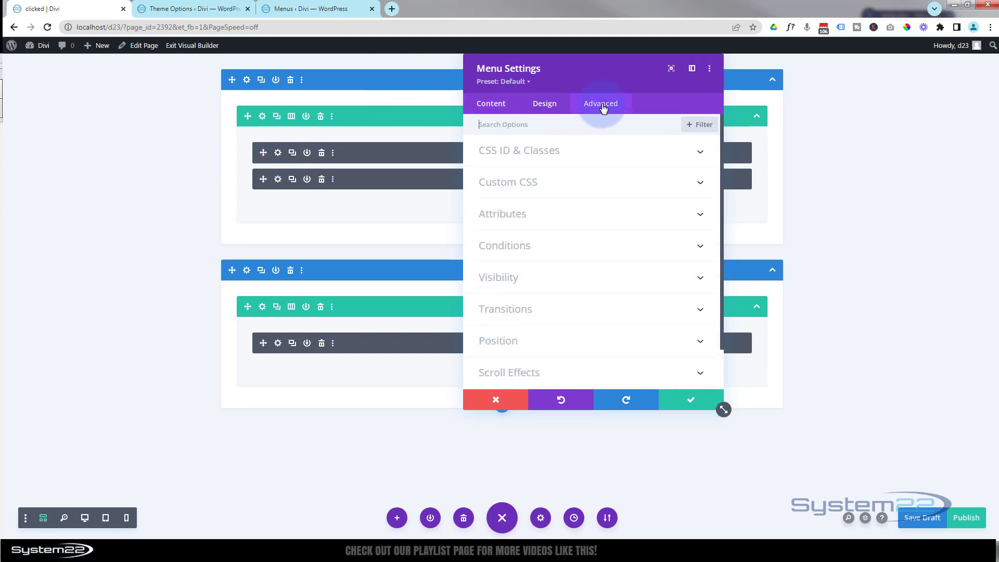
{"action": "left_click", "coordinate": [85, 519]}
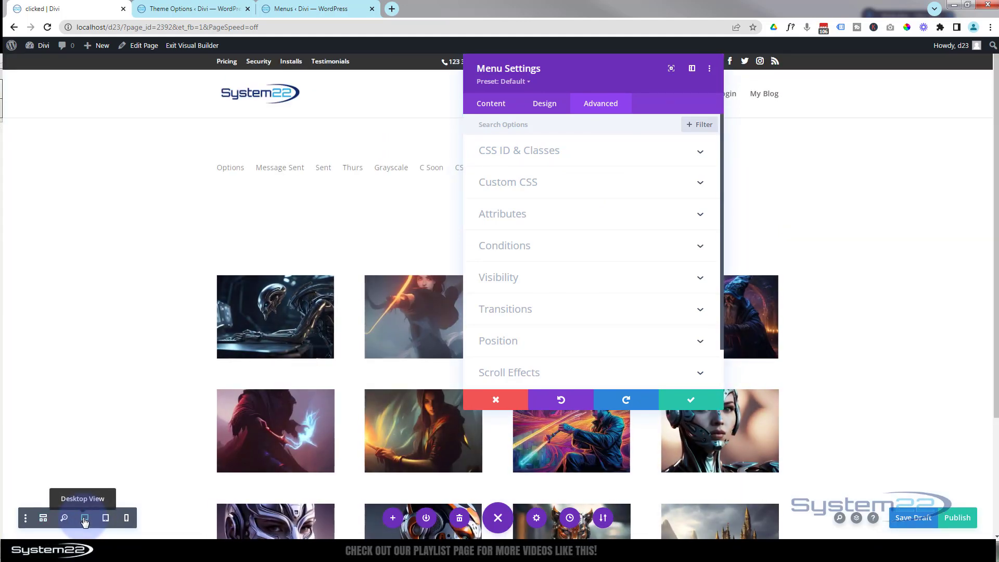
{"action": "left_click_drag", "start_coordinate": [598, 78], "coordinate": [757, 77]}
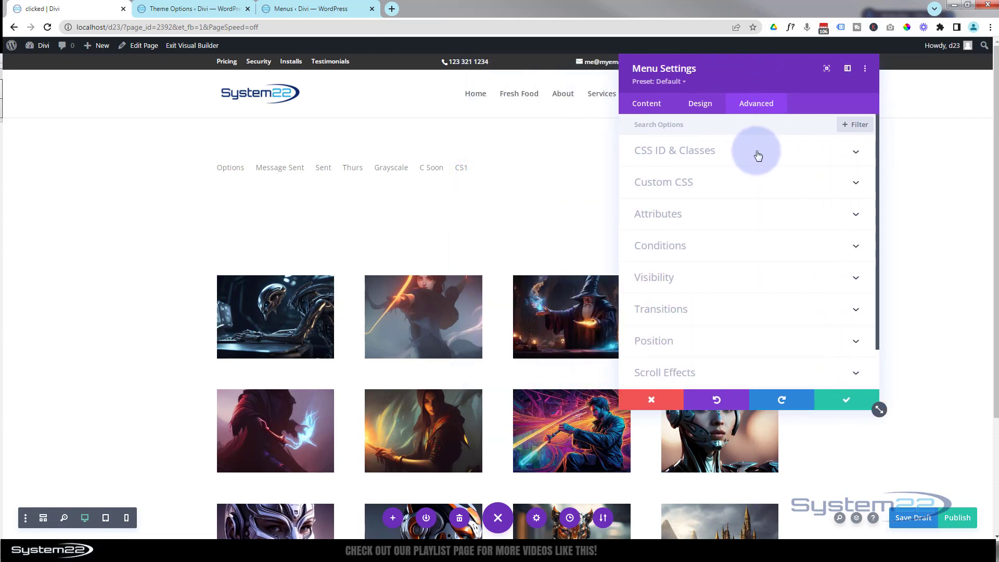
{"action": "left_click", "coordinate": [758, 156]}
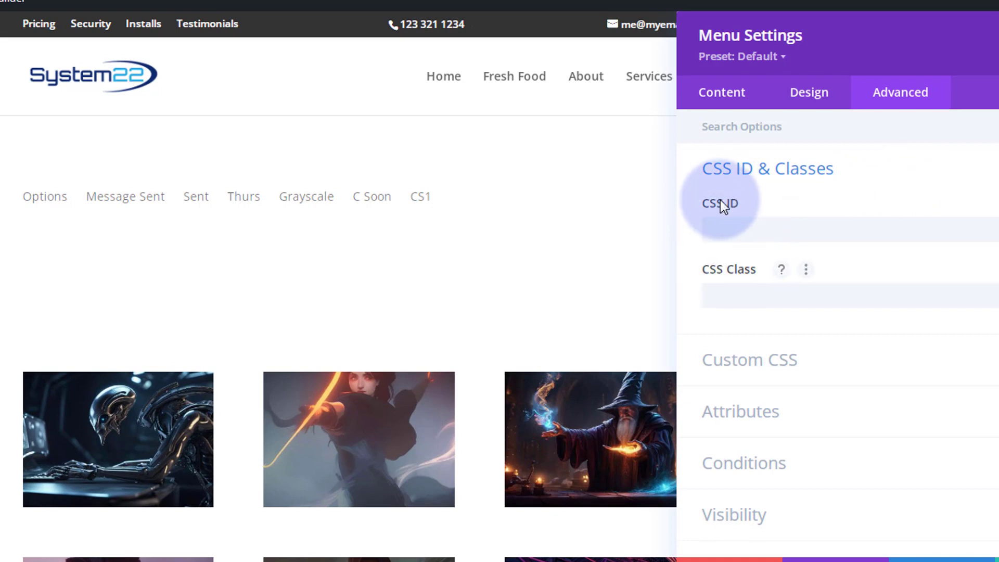
{"action": "left_click", "coordinate": [726, 227]}
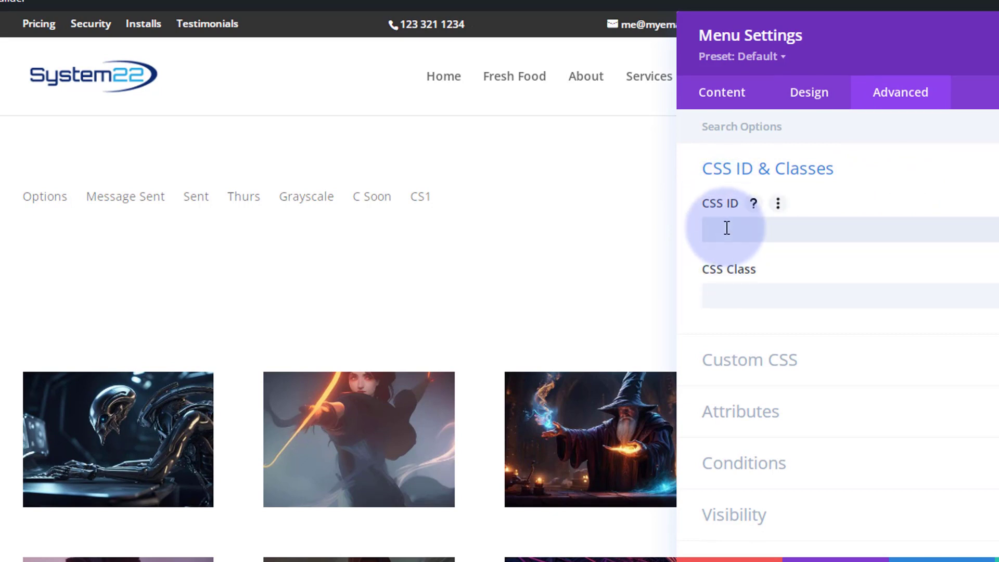
{"action": "key", "text": "ctrl+v"}
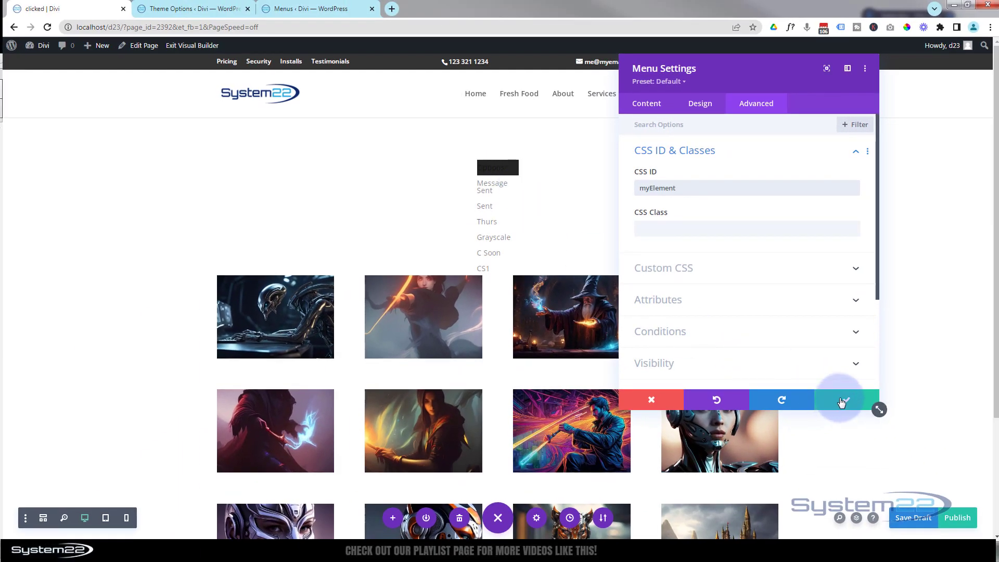
{"action": "left_click", "coordinate": [841, 401]}
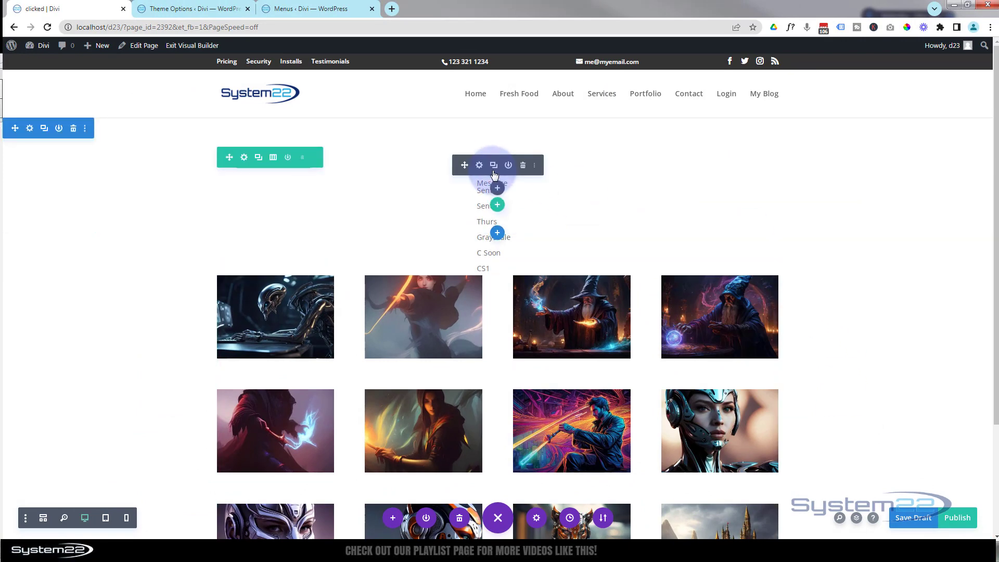
- Set the Menu module's Horizontal Overflow and Vertical Overflow both to Hidden under Visibility
{"action": "left_click", "coordinate": [480, 165]}
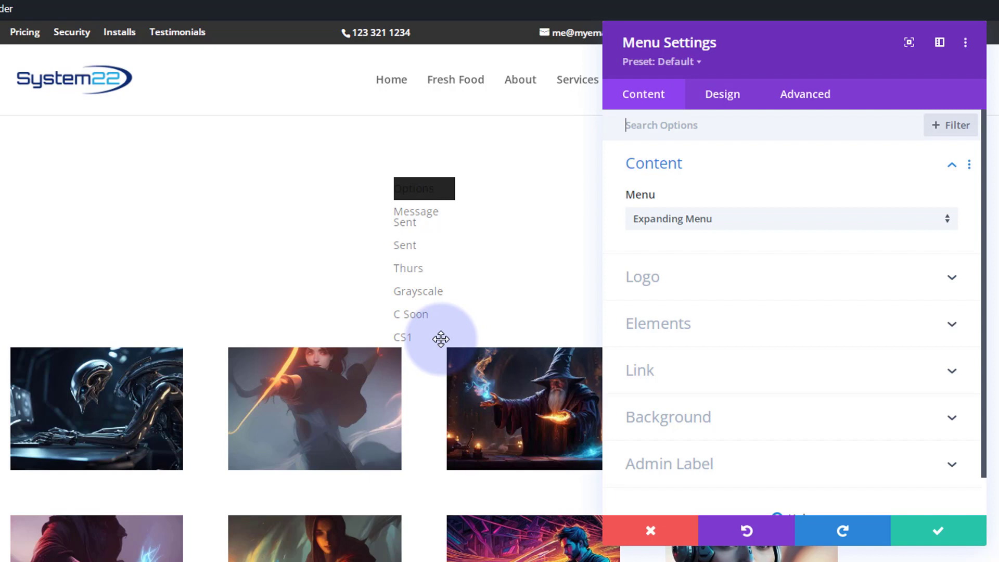
{"action": "left_click", "coordinate": [815, 95]}
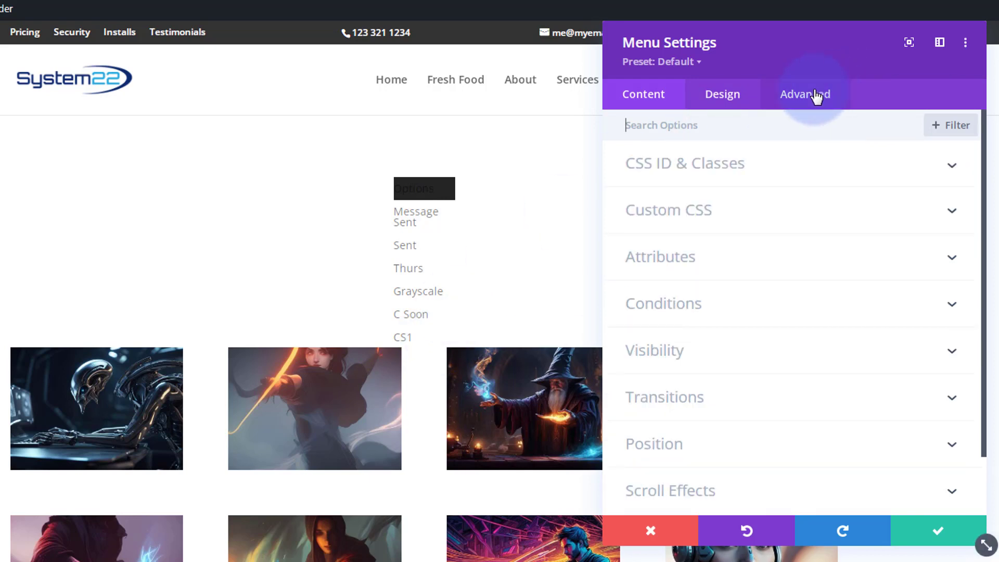
{"action": "left_click", "coordinate": [785, 357]}
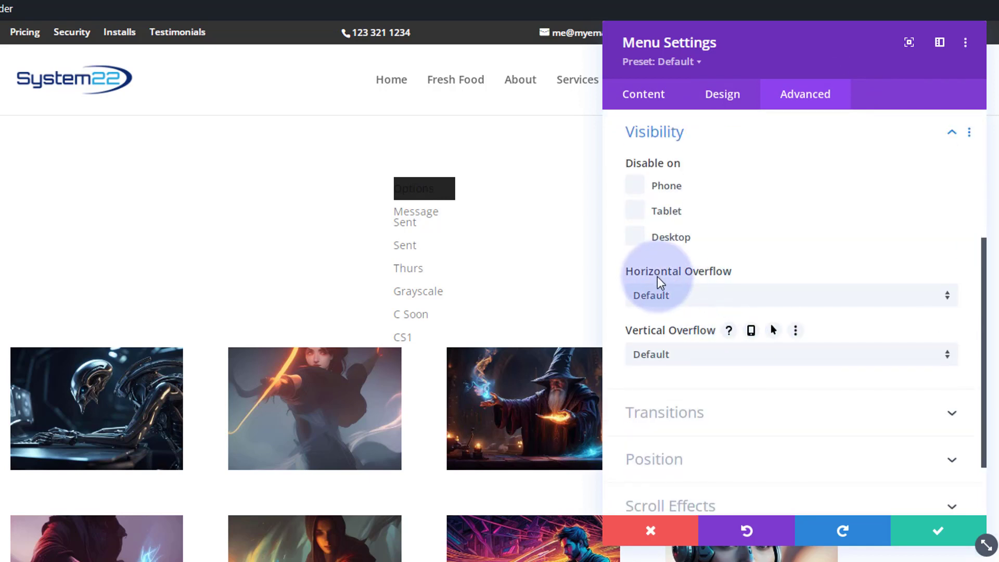
{"action": "left_click", "coordinate": [725, 301]}
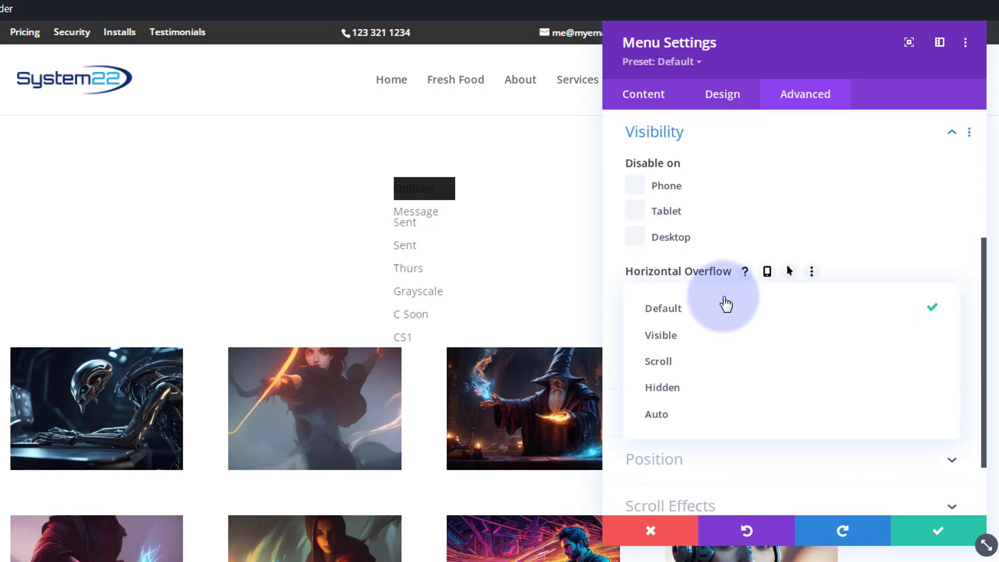
{"action": "left_click", "coordinate": [711, 391]}
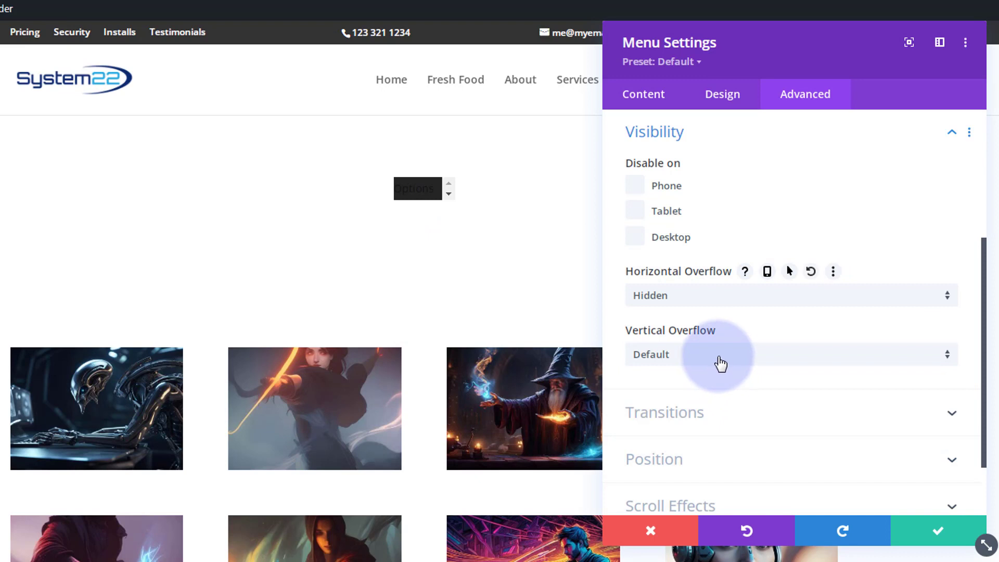
{"action": "left_click", "coordinate": [726, 355]}
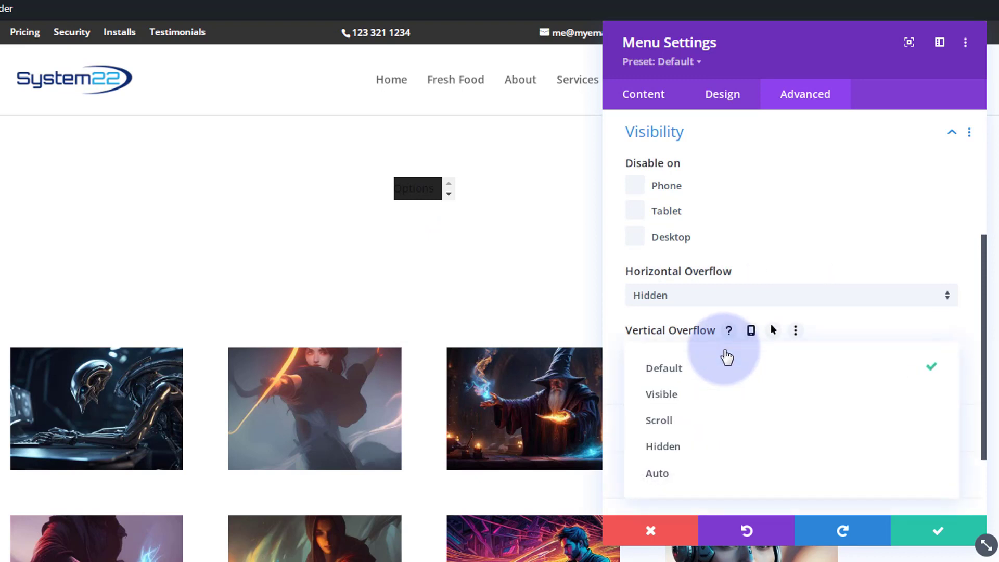
{"action": "left_click", "coordinate": [717, 449]}
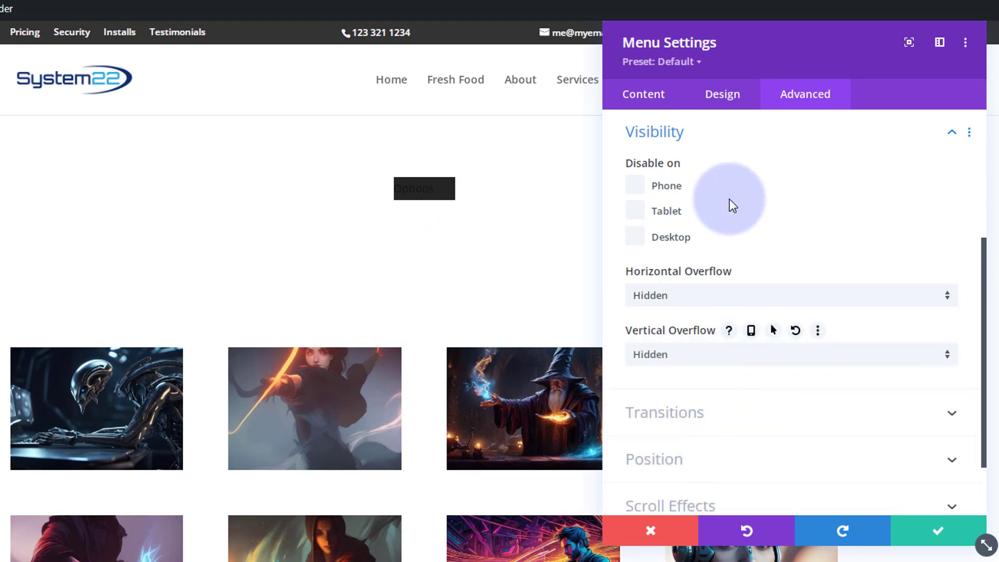
{"action": "left_click", "coordinate": [728, 98]}
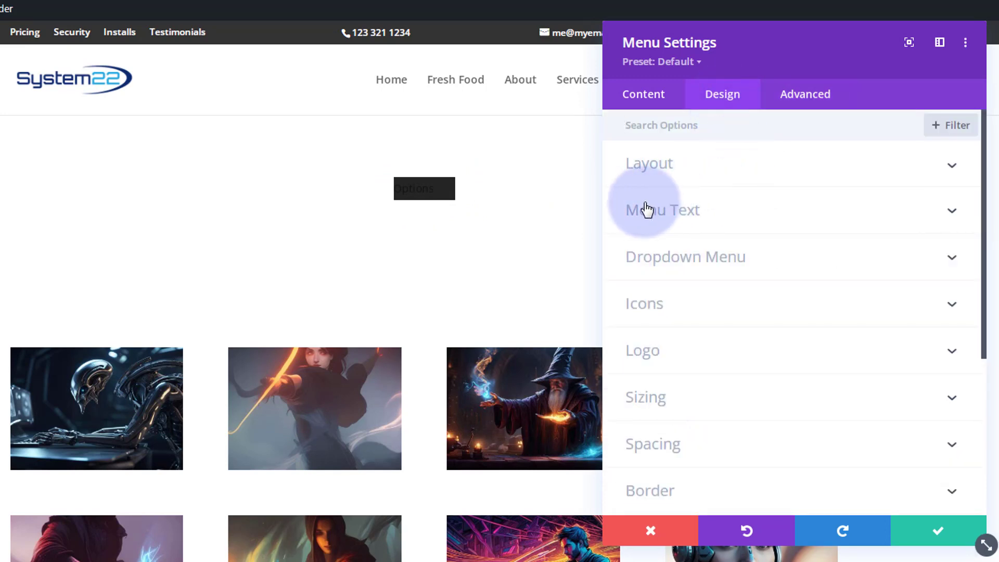
- Set the menu text colour to white and text alignment to centre, then save the Menu module
{"action": "left_click", "coordinate": [725, 210]}
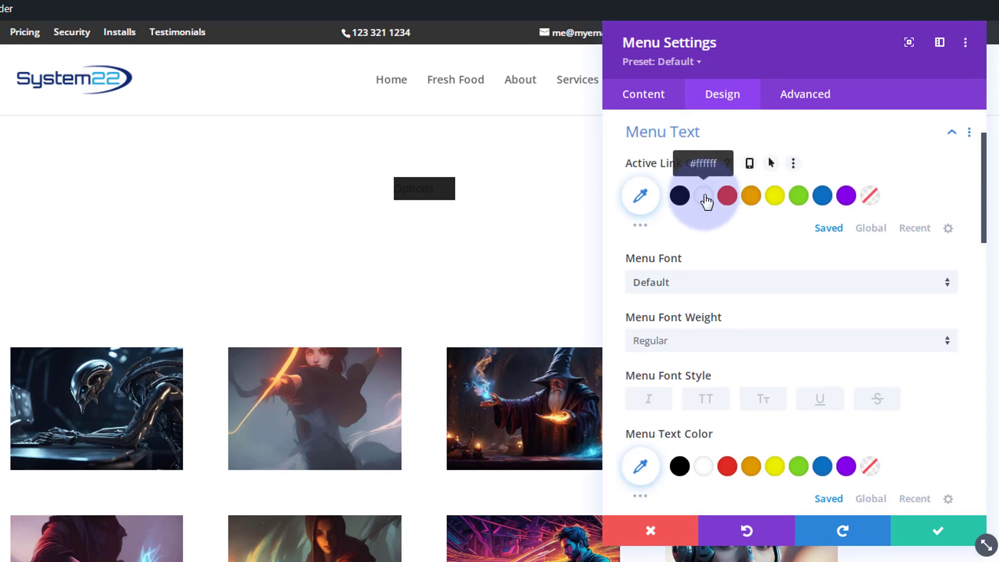
{"action": "left_click", "coordinate": [705, 468]}
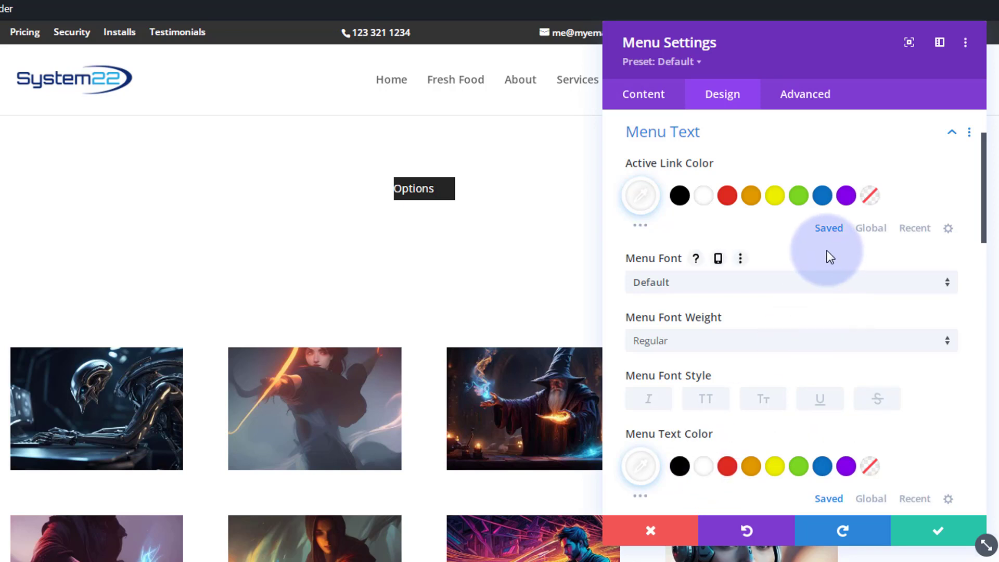
{"action": "scroll", "coordinate": [828, 252], "scroll_direction": "down", "scroll_amount": 7}
{"action": "scroll", "coordinate": [827, 251], "scroll_direction": "down", "scroll_amount": 3}
{"action": "left_click", "coordinate": [759, 357]}
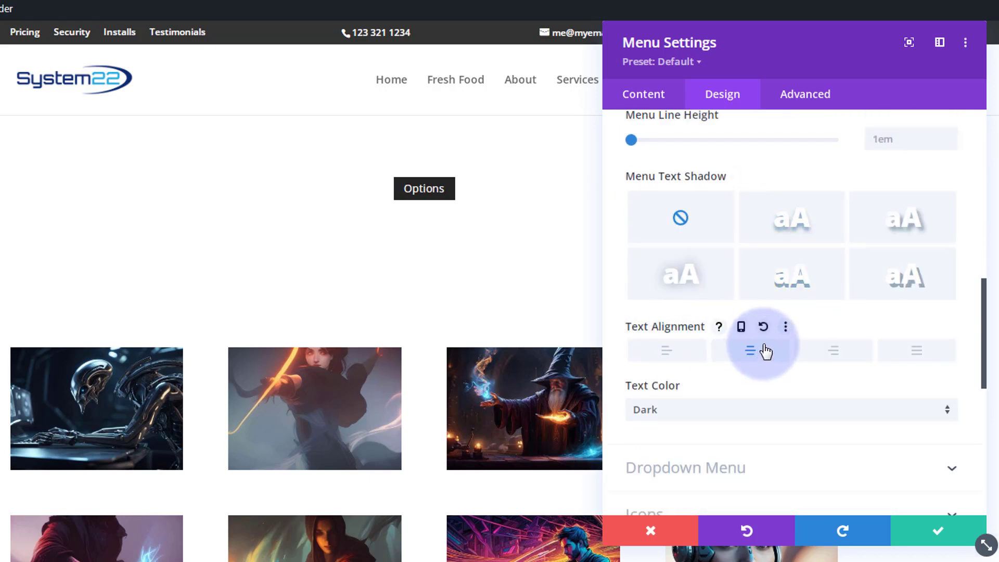
{"action": "left_click", "coordinate": [948, 533]}
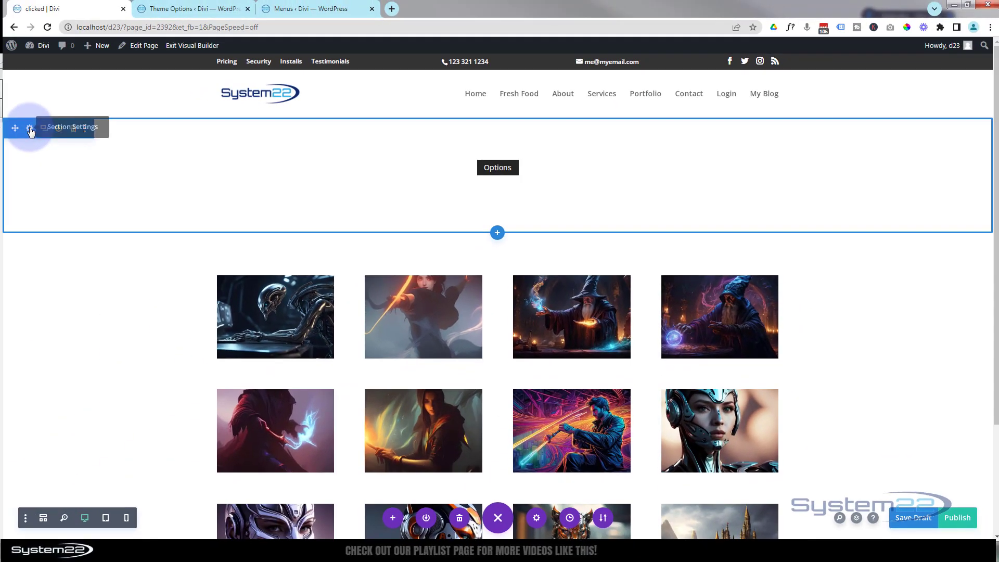
- Give the section 0px top and bottom padding, save a draft, and exit the Visual Builder
{"action": "left_click", "coordinate": [30, 129]}
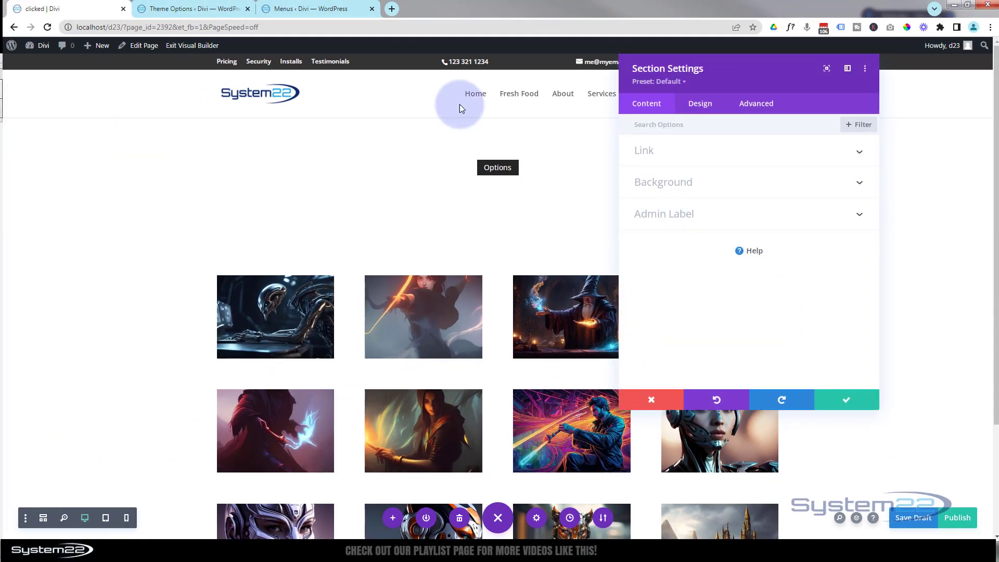
{"action": "left_click", "coordinate": [701, 104]}
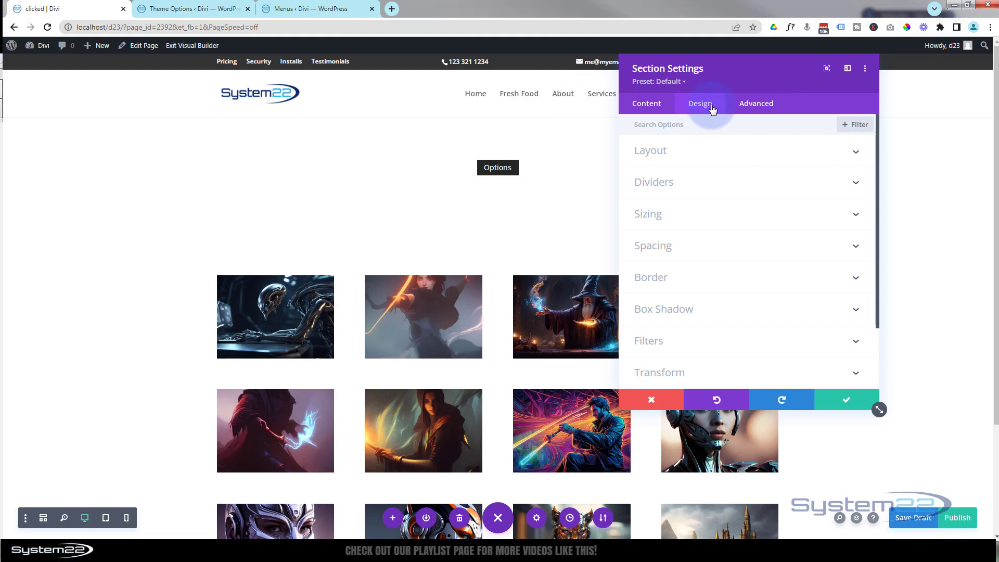
{"action": "left_click", "coordinate": [725, 245]}
{"action": "left_click", "coordinate": [650, 213]}
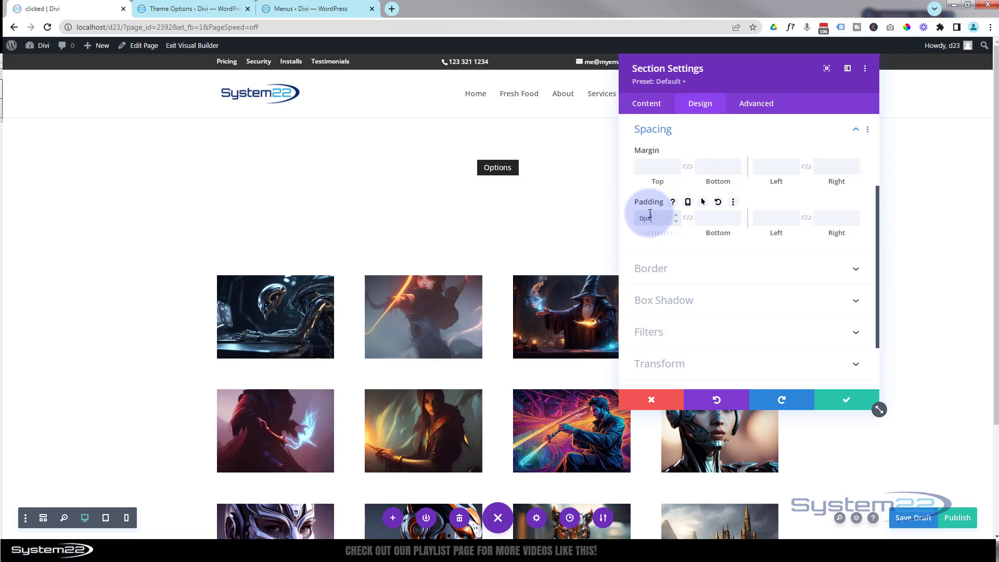
{"action": "left_click", "coordinate": [688, 218]}
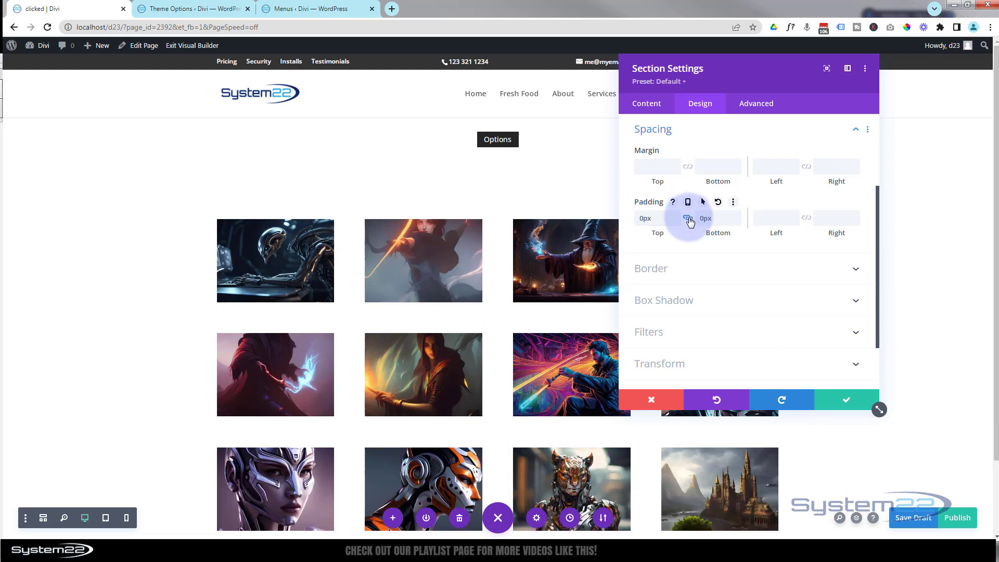
{"action": "left_click", "coordinate": [829, 398]}
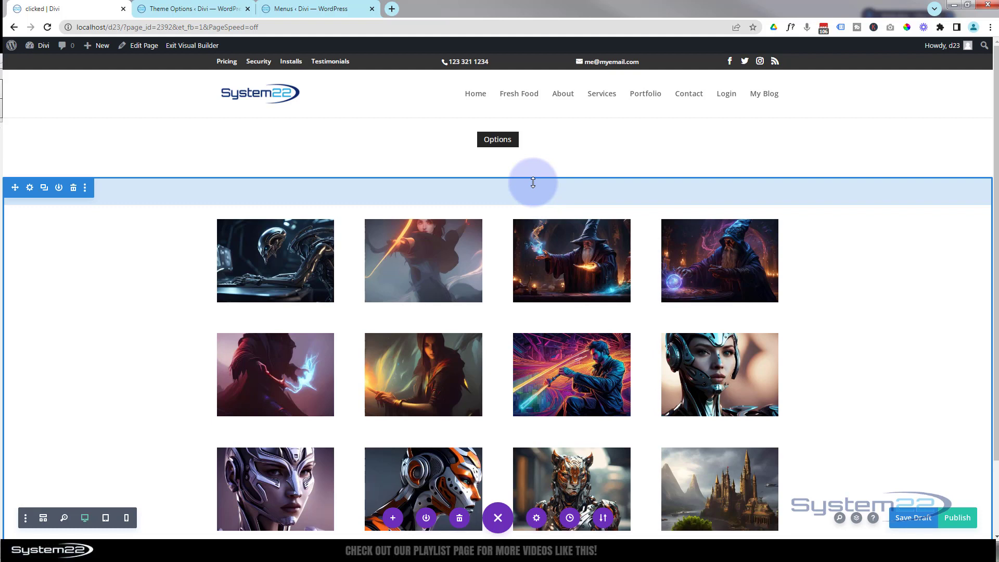
{"action": "left_click", "coordinate": [911, 521]}
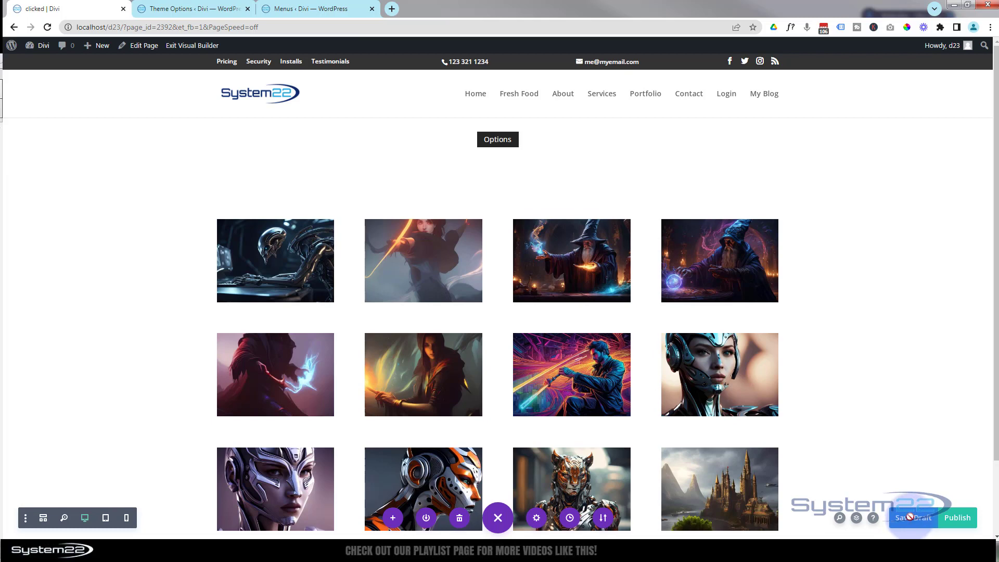
{"action": "left_click", "coordinate": [187, 47]}
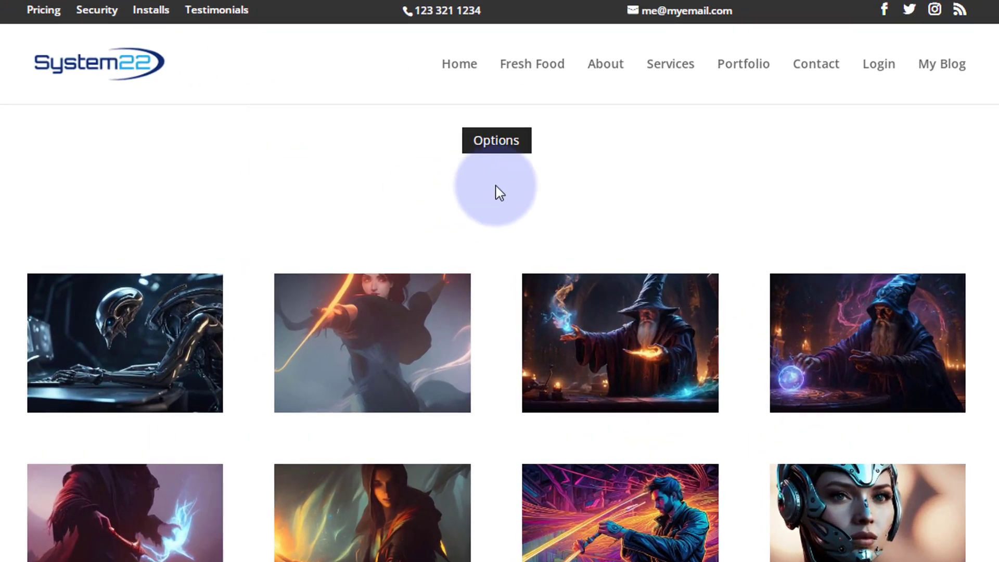
{"action": "left_click", "coordinate": [497, 140]}
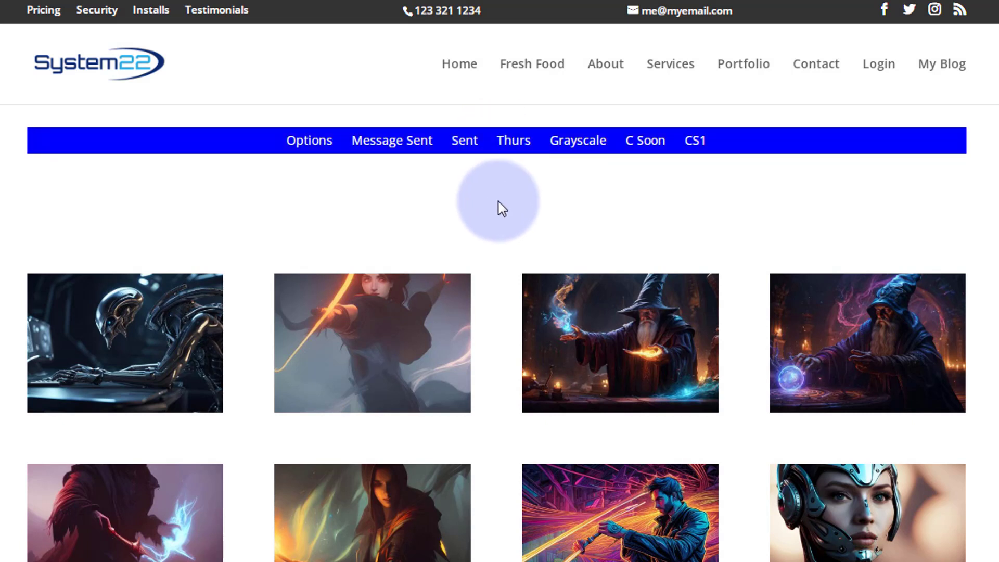
{"action": "left_click", "coordinate": [756, 137]}
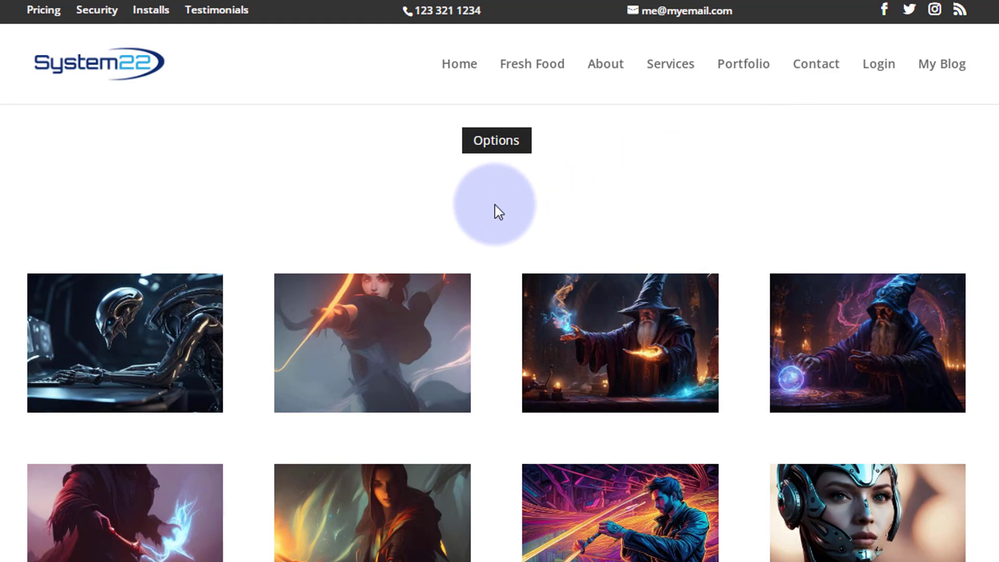
{"action": "left_click", "coordinate": [496, 140]}
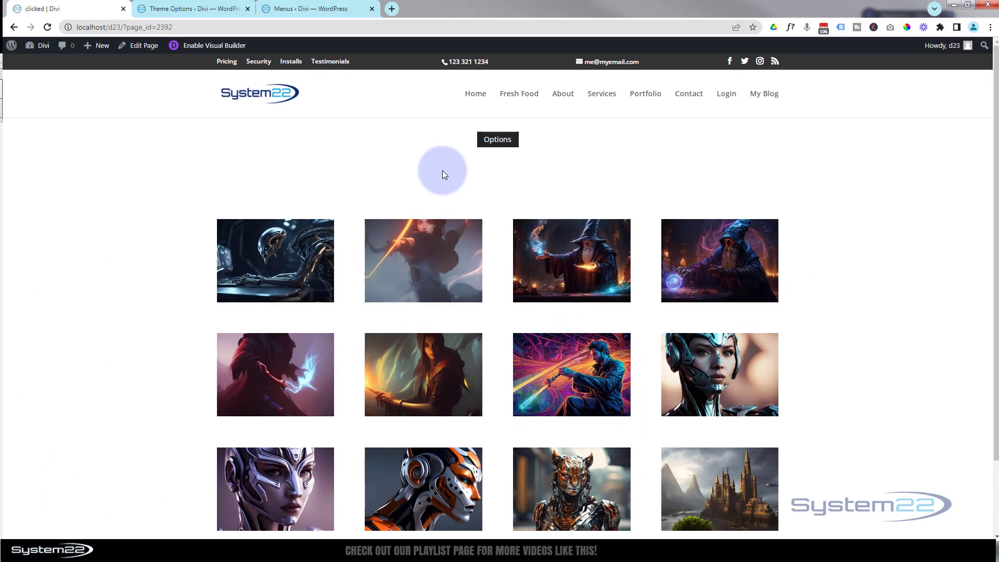
- Toggle the Options button open and closed on the live page, finishing with the blue menu expanding
{"action": "left_click", "coordinate": [505, 140]}
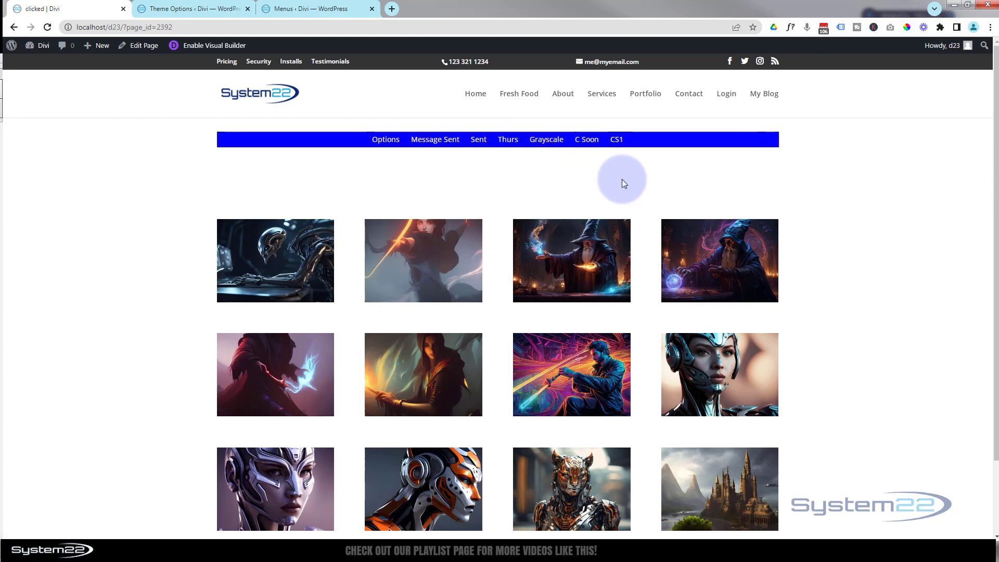
{"action": "left_click", "coordinate": [664, 140]}
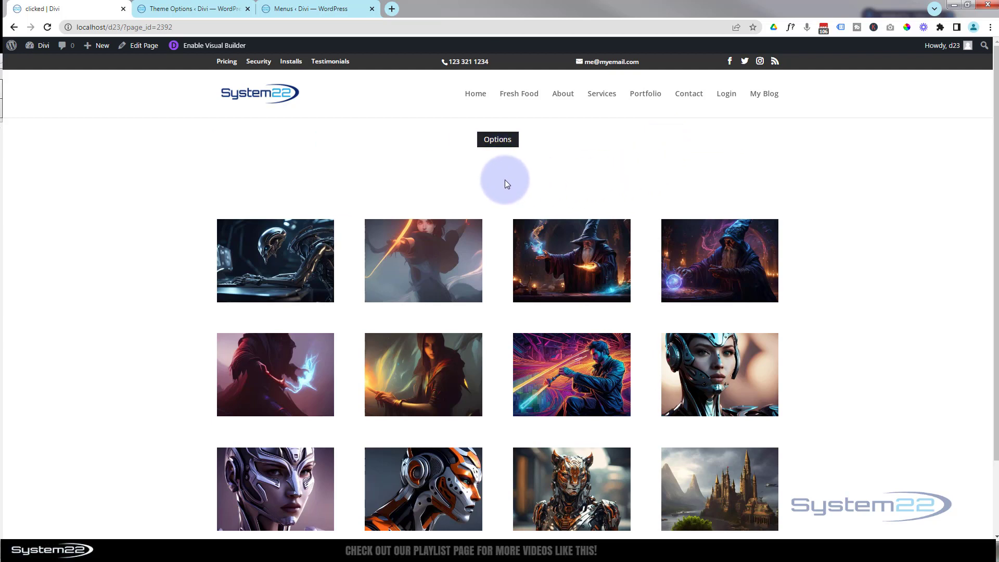
{"action": "left_click", "coordinate": [503, 139]}
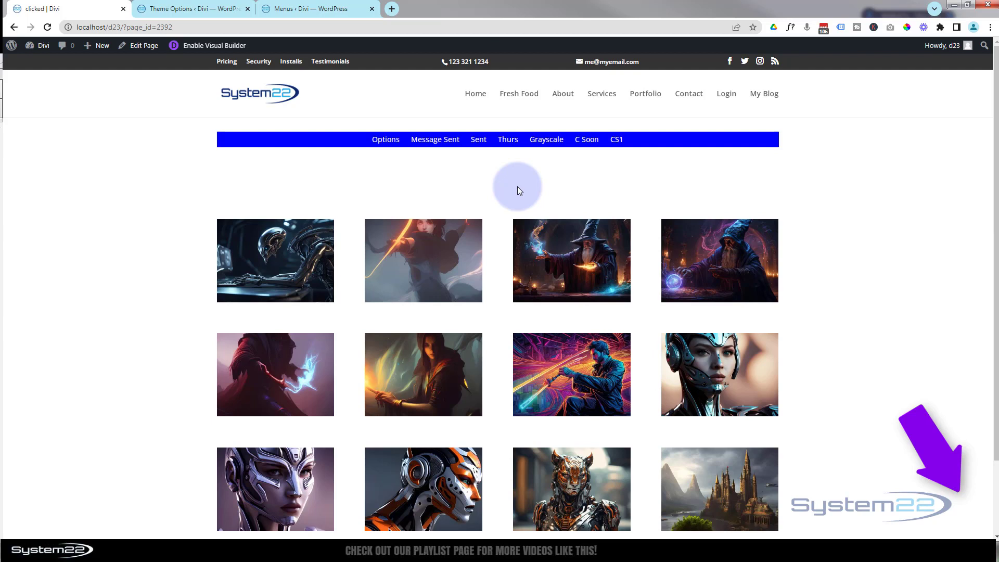
{"action": "left_click", "coordinate": [672, 141]}
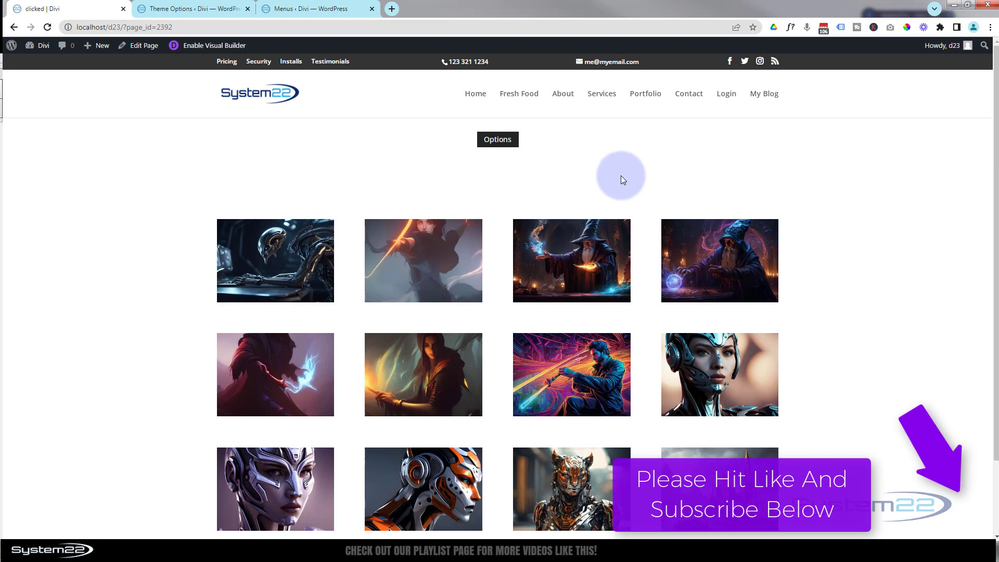
{"action": "left_click", "coordinate": [495, 177]}
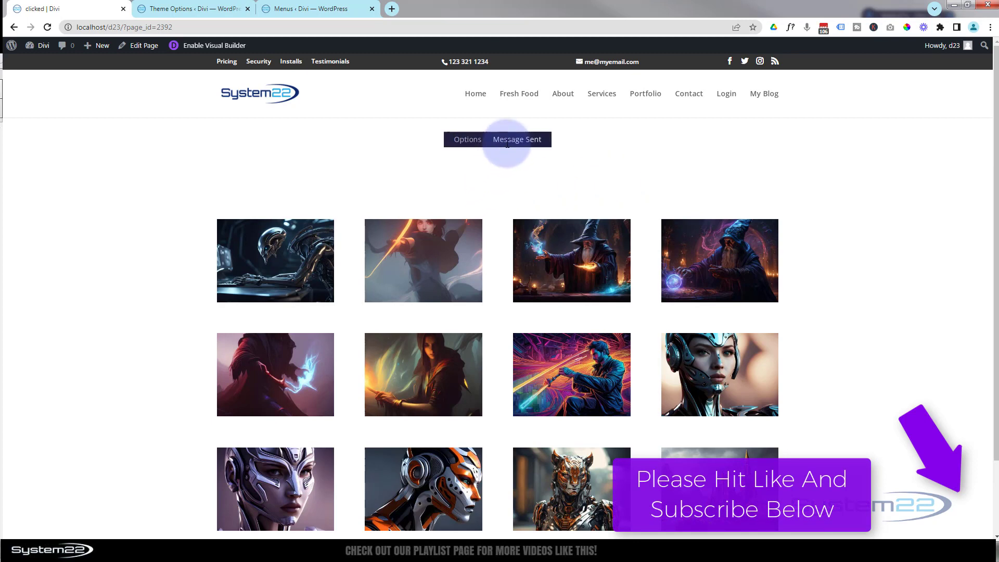